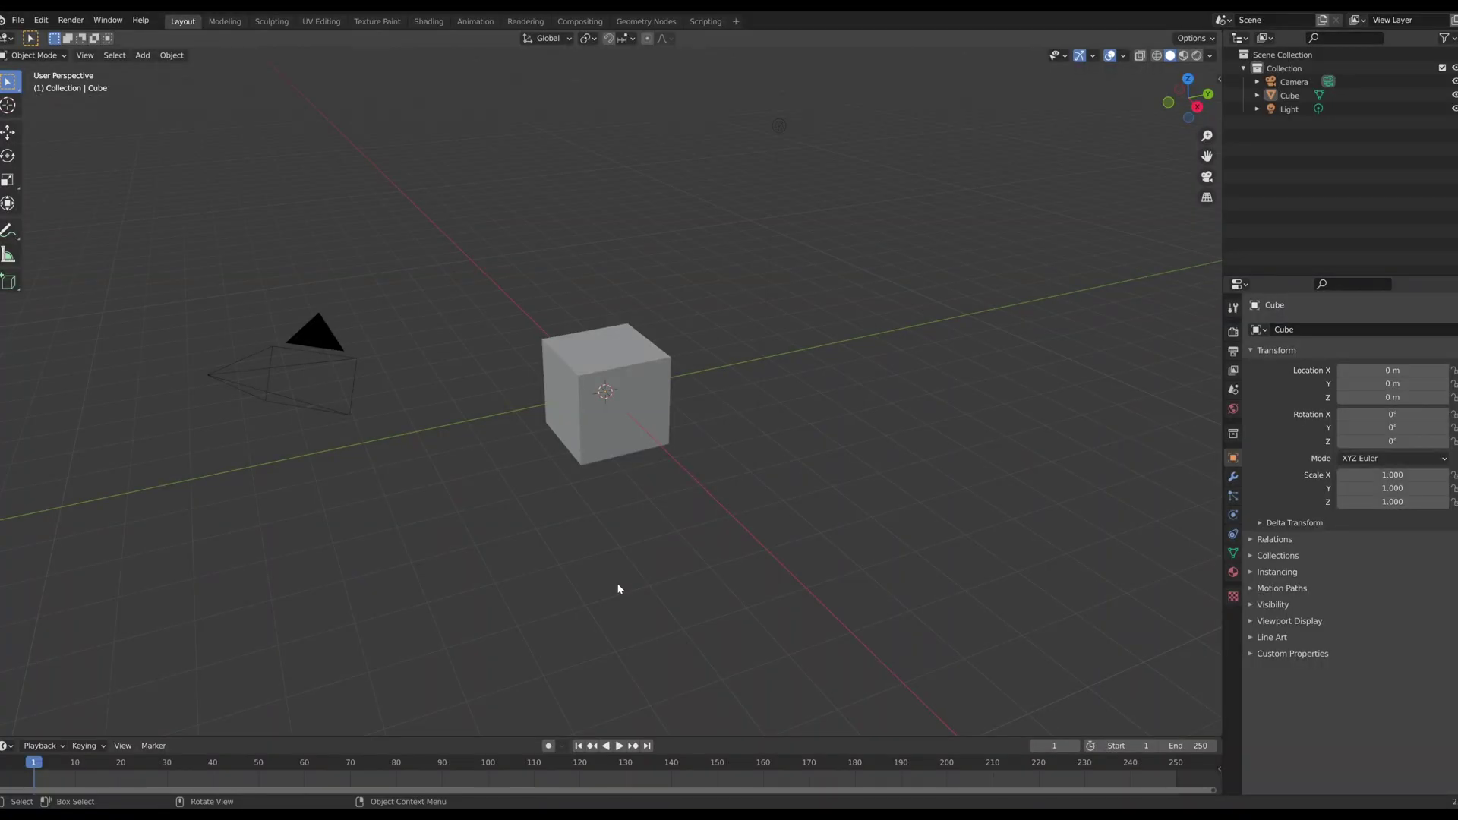
Step: Delete the default cube and add a UV sphere in its place
{"action": "mouse_move", "coordinate": [617, 581]}
{"action": "middle_mouse_down"}
{"action": "mouse_move", "coordinate": [638, 563]}
{"action": "mouse_move", "coordinate": [621, 562]}
{"action": "middle_mouse_up"}
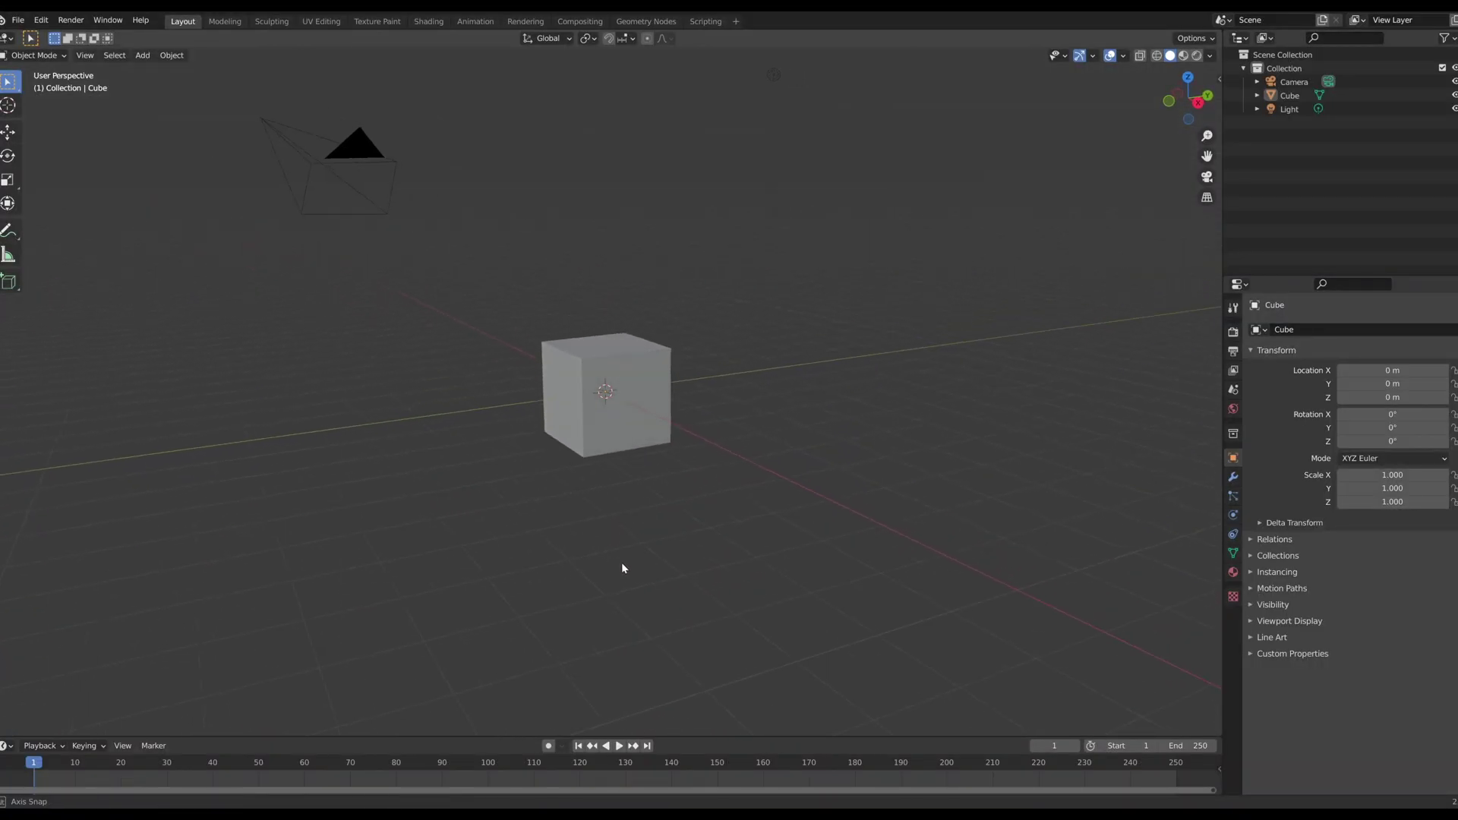
{"action": "left_click", "coordinate": [647, 396]}
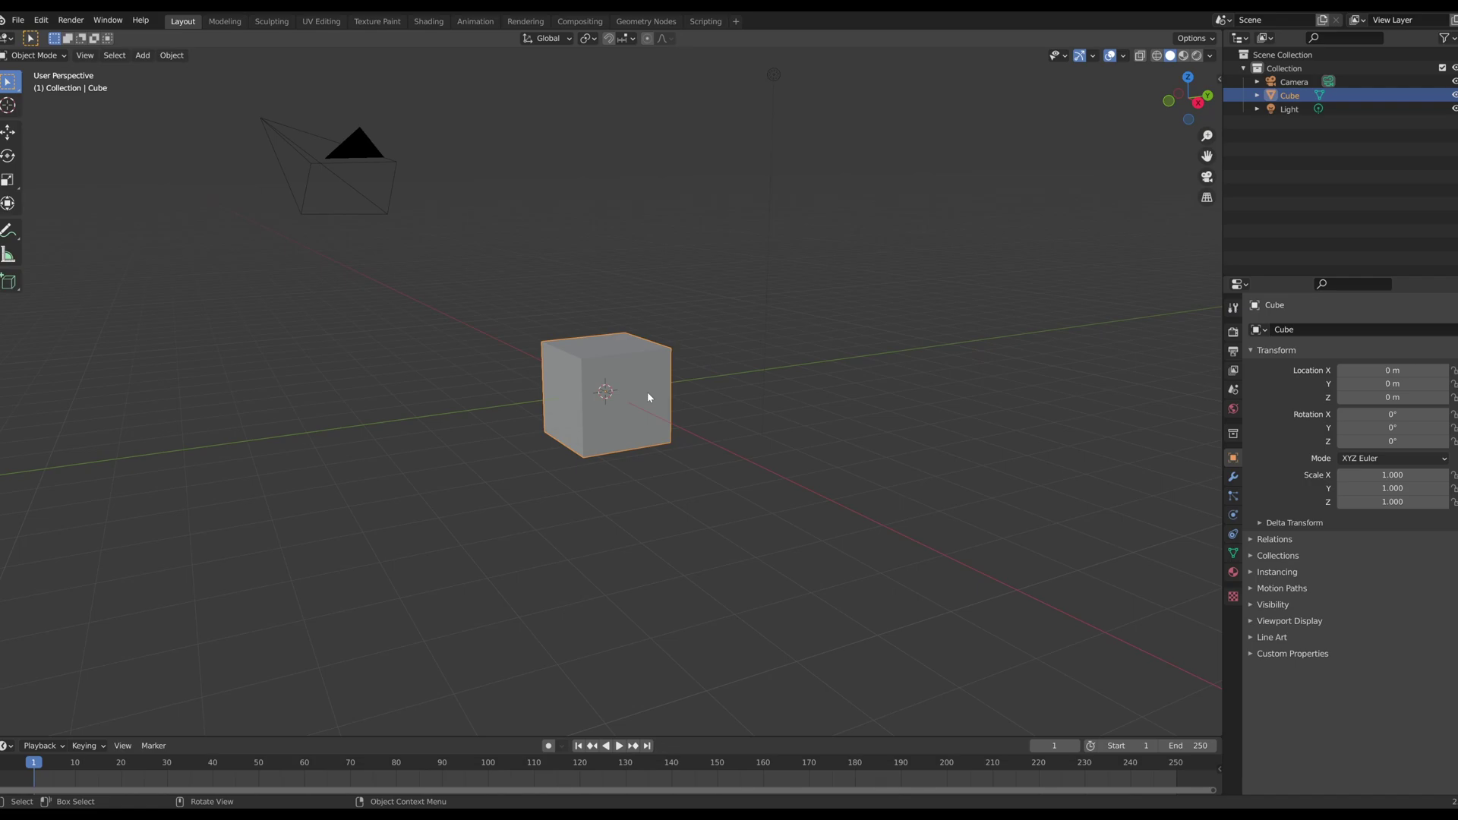
{"action": "key", "text": "x"}
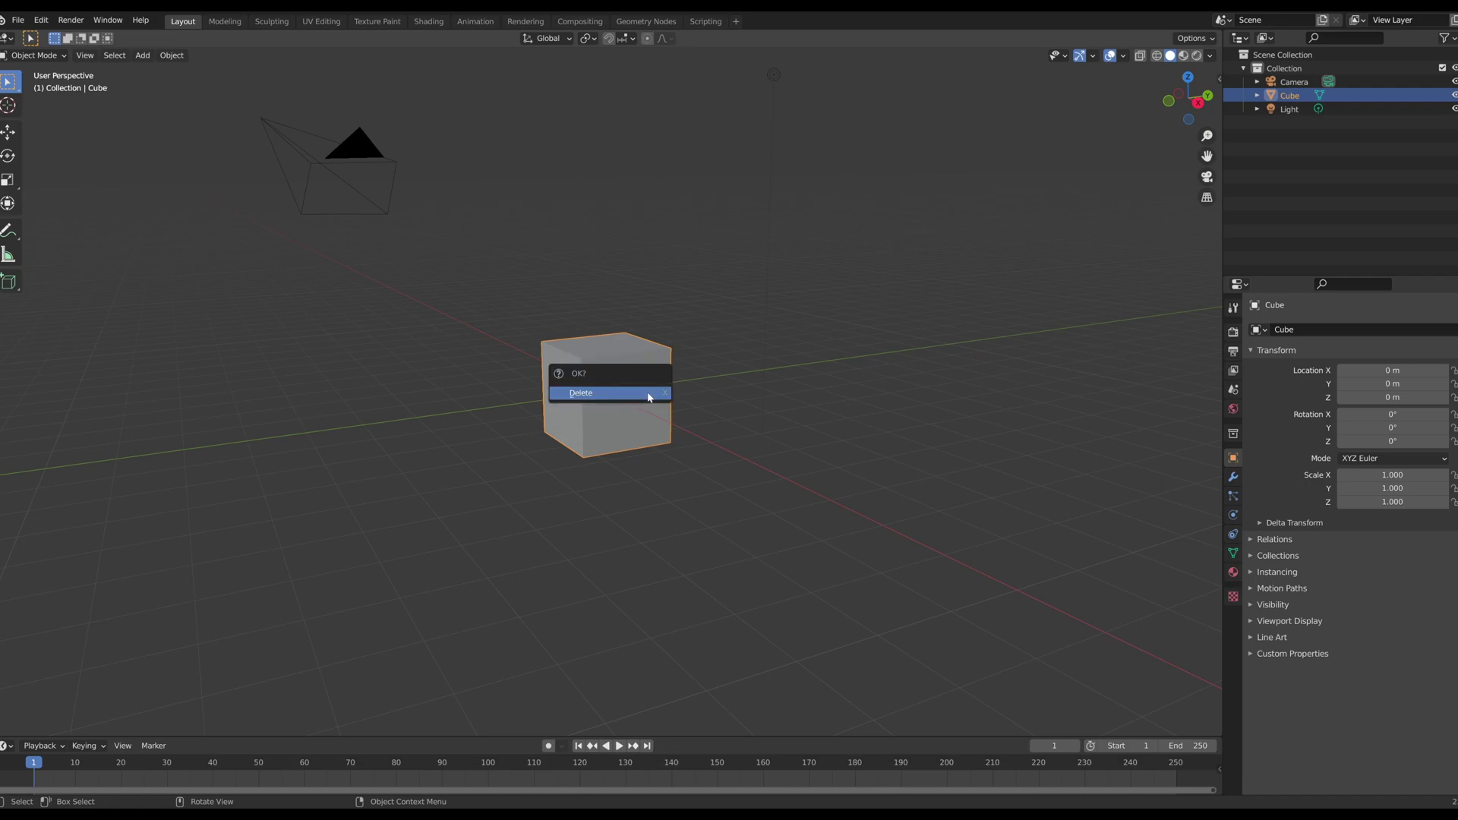
{"action": "left_click", "coordinate": [649, 395]}
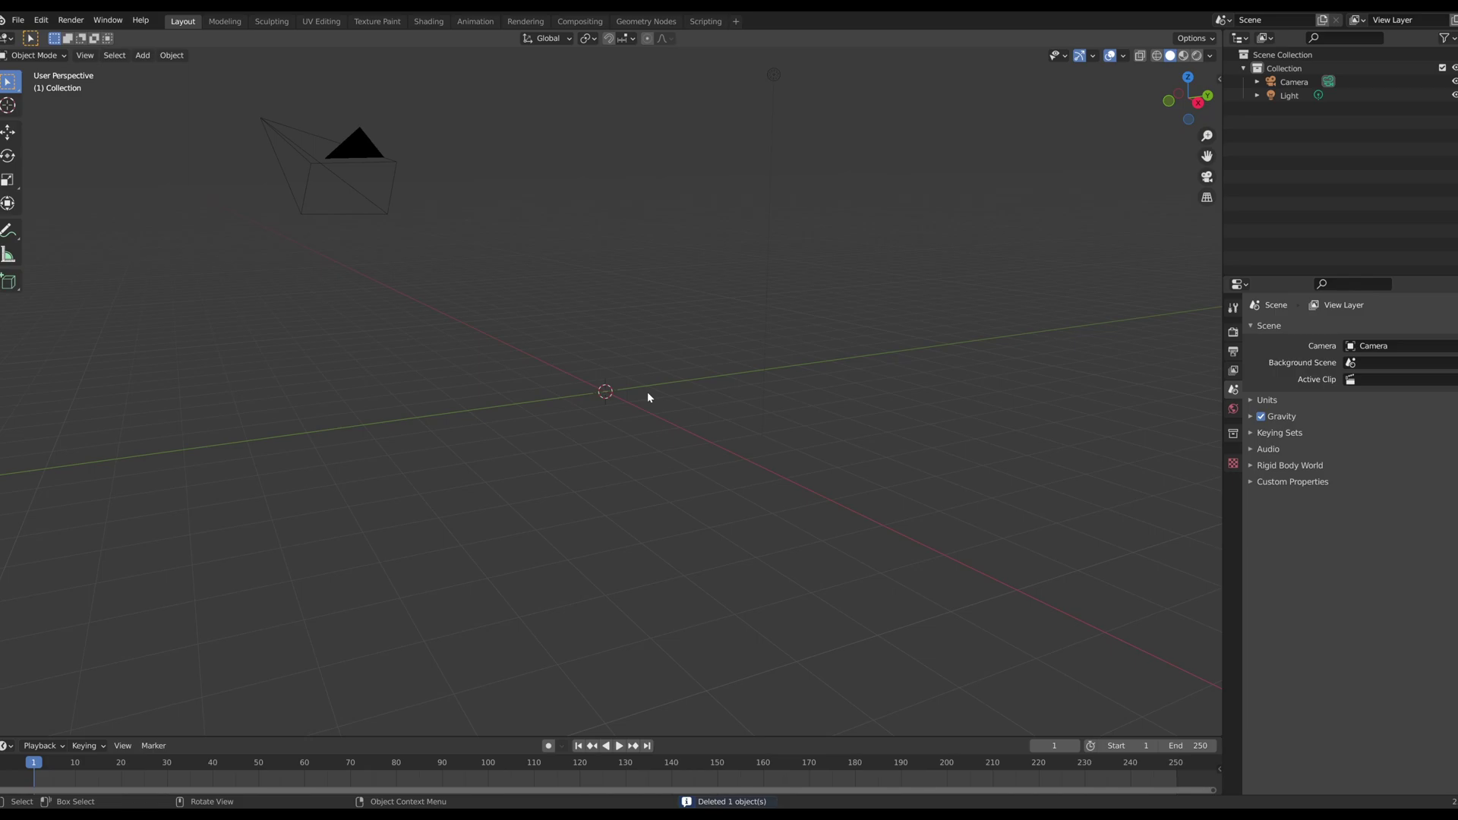
{"action": "key", "text": "shift+a"}
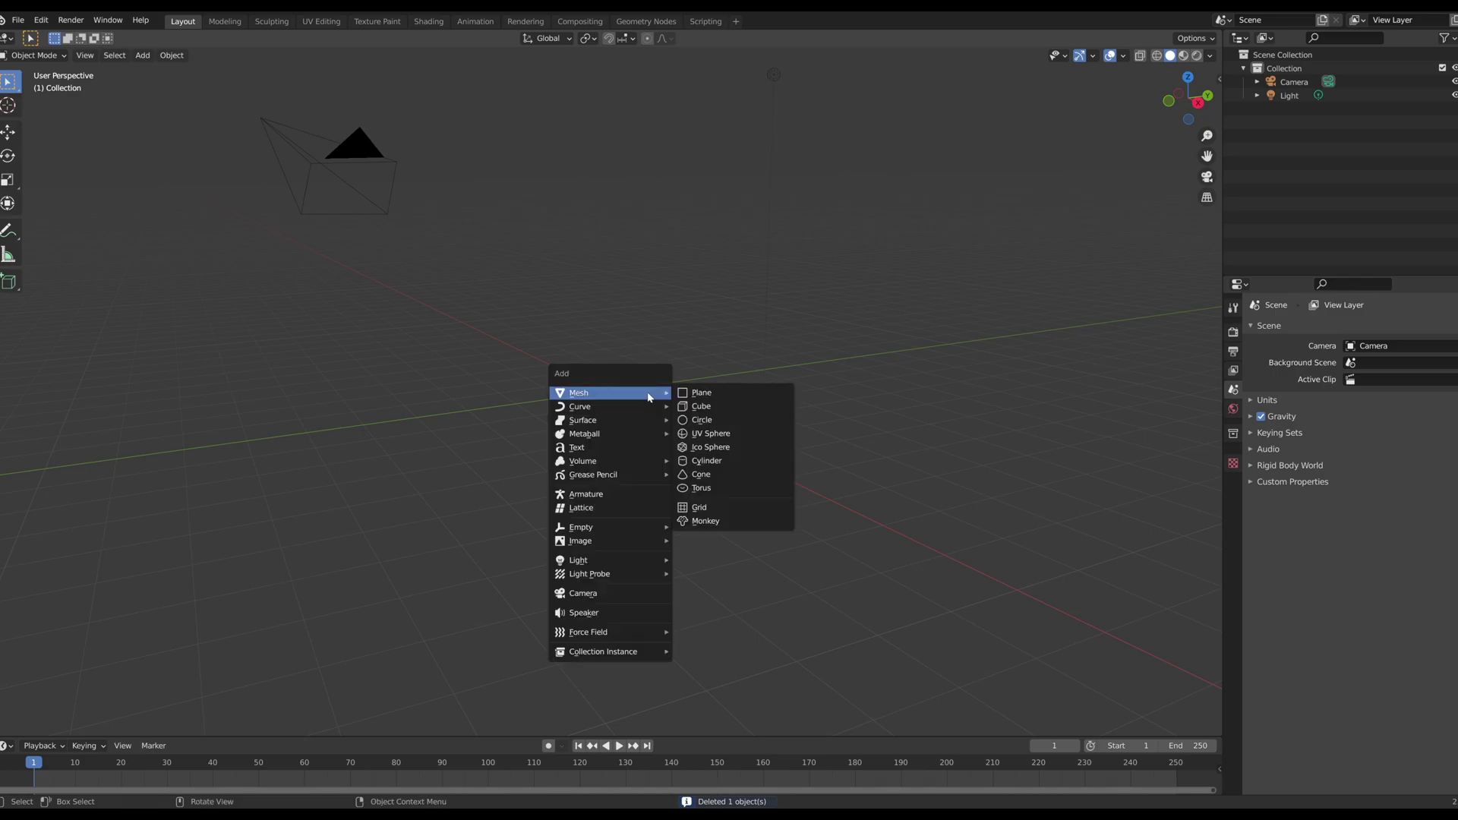
{"action": "left_click", "coordinate": [722, 441]}
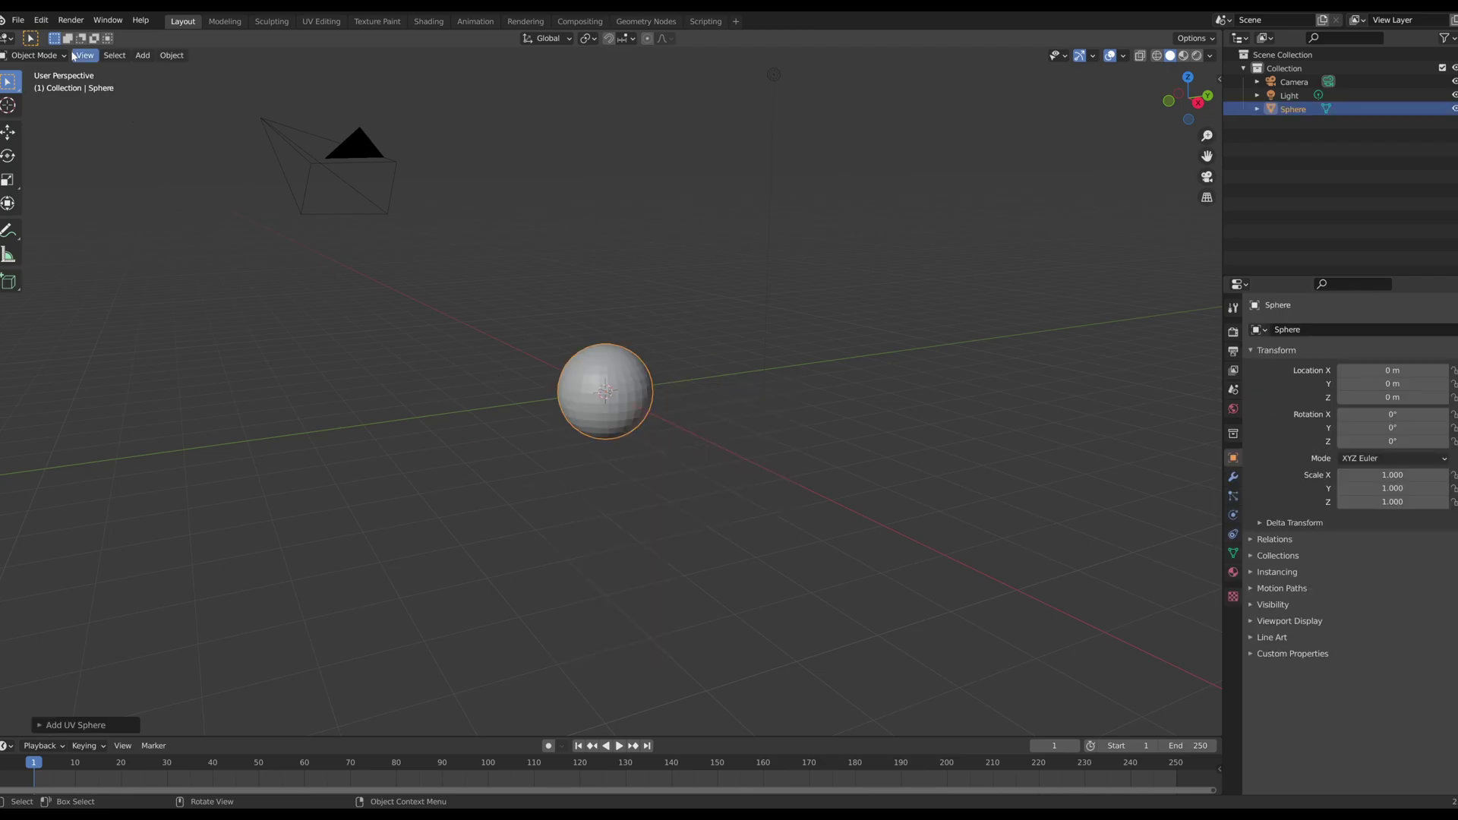
Step: Find the Object: Cell Fracture add-on in the preferences by searching "cell" and make sure it is enabled
{"action": "left_click", "coordinate": [41, 20]}
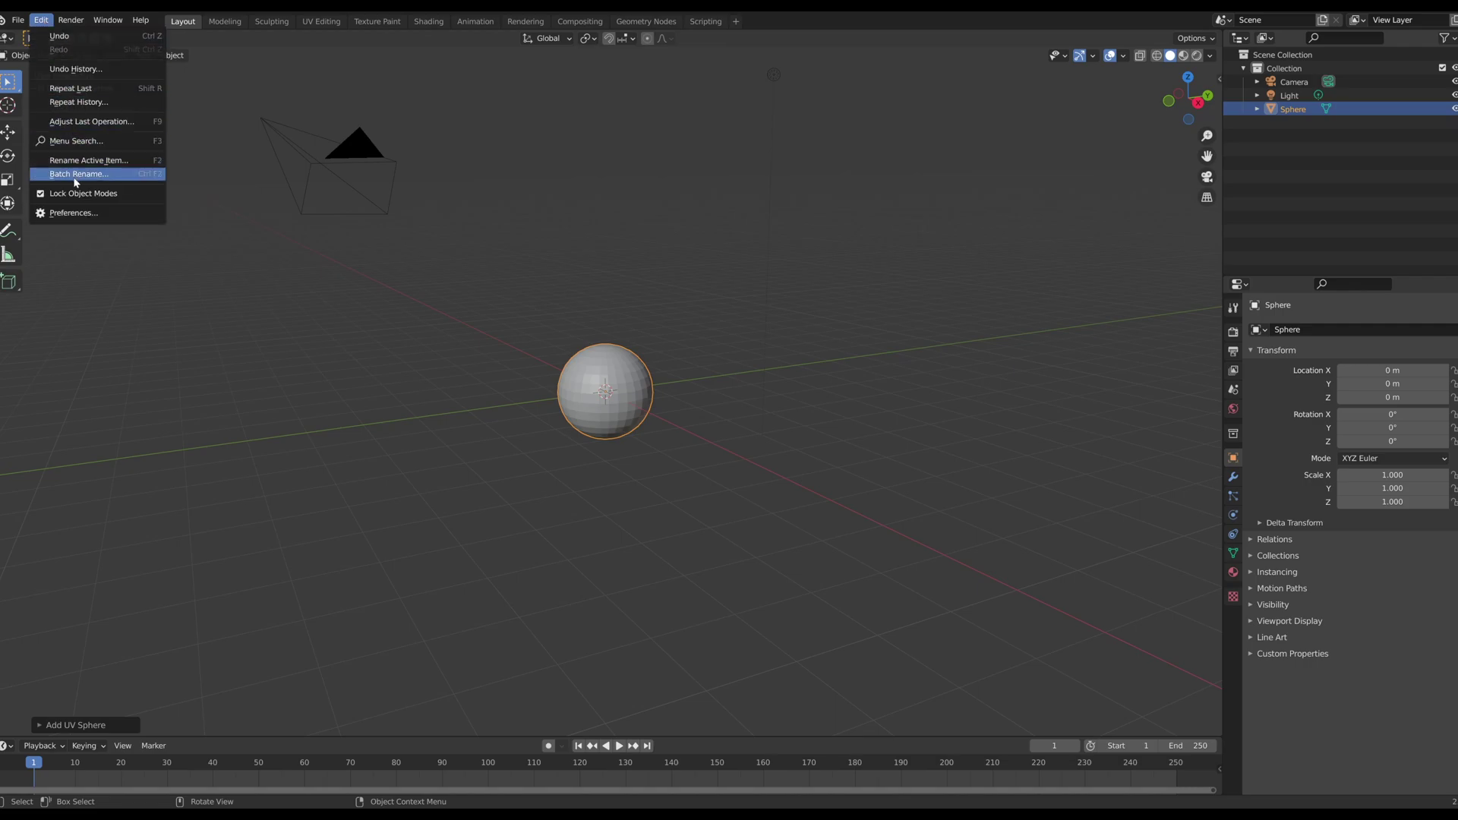
{"action": "left_click", "coordinate": [75, 213]}
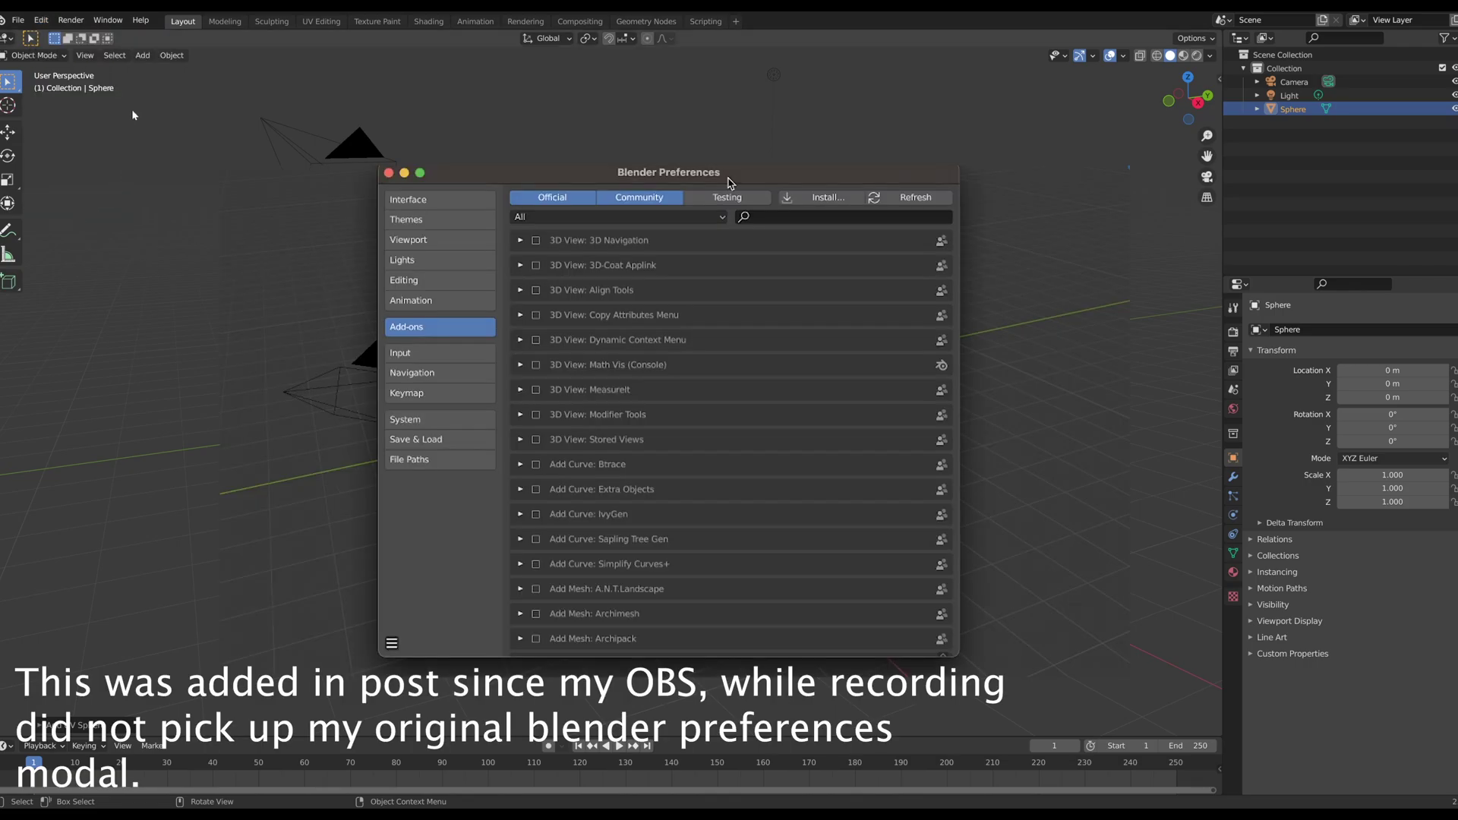
{"action": "left_click", "coordinate": [817, 218]}
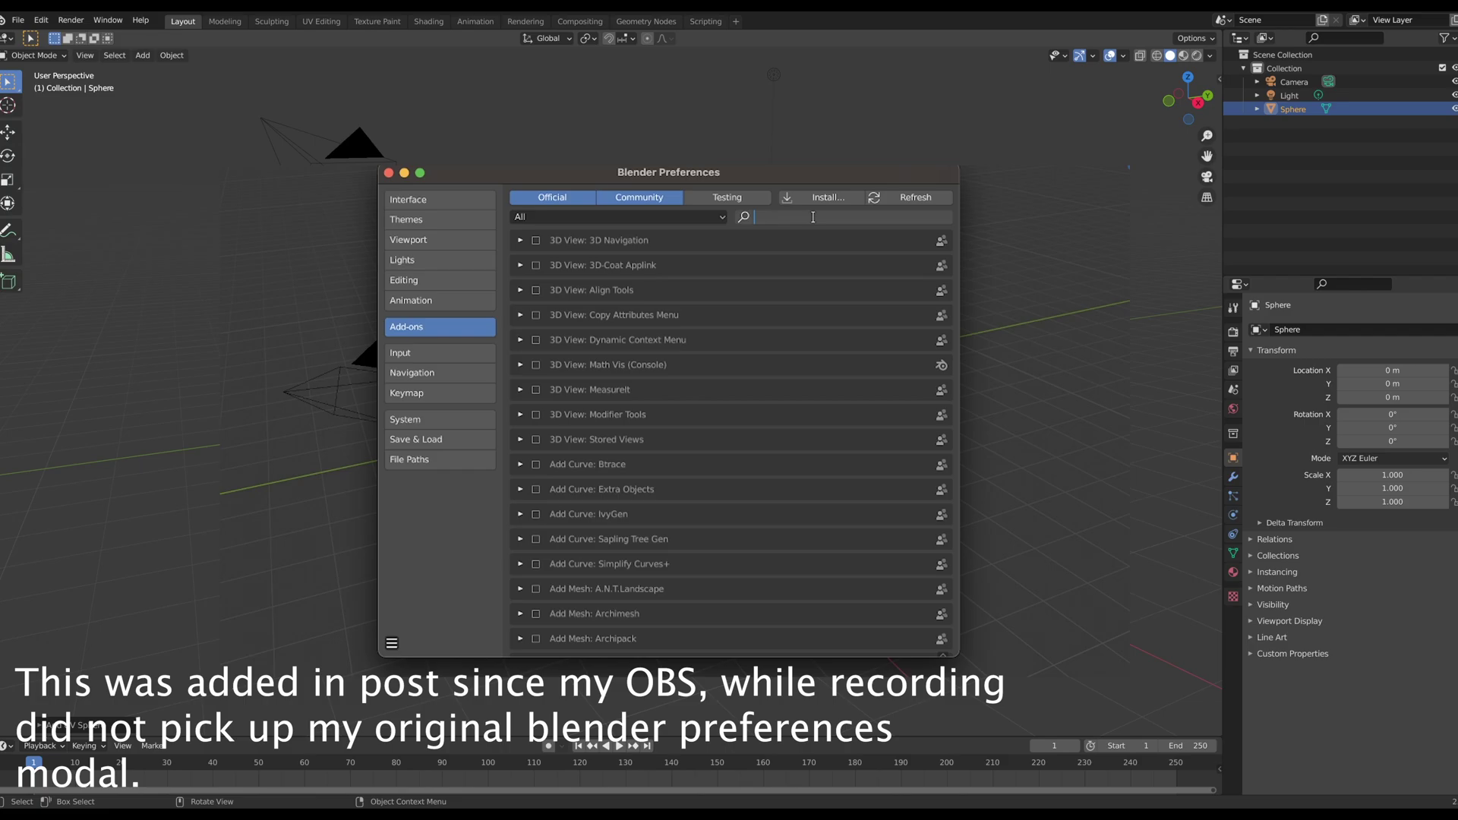
{"action": "type", "text": "cell"}
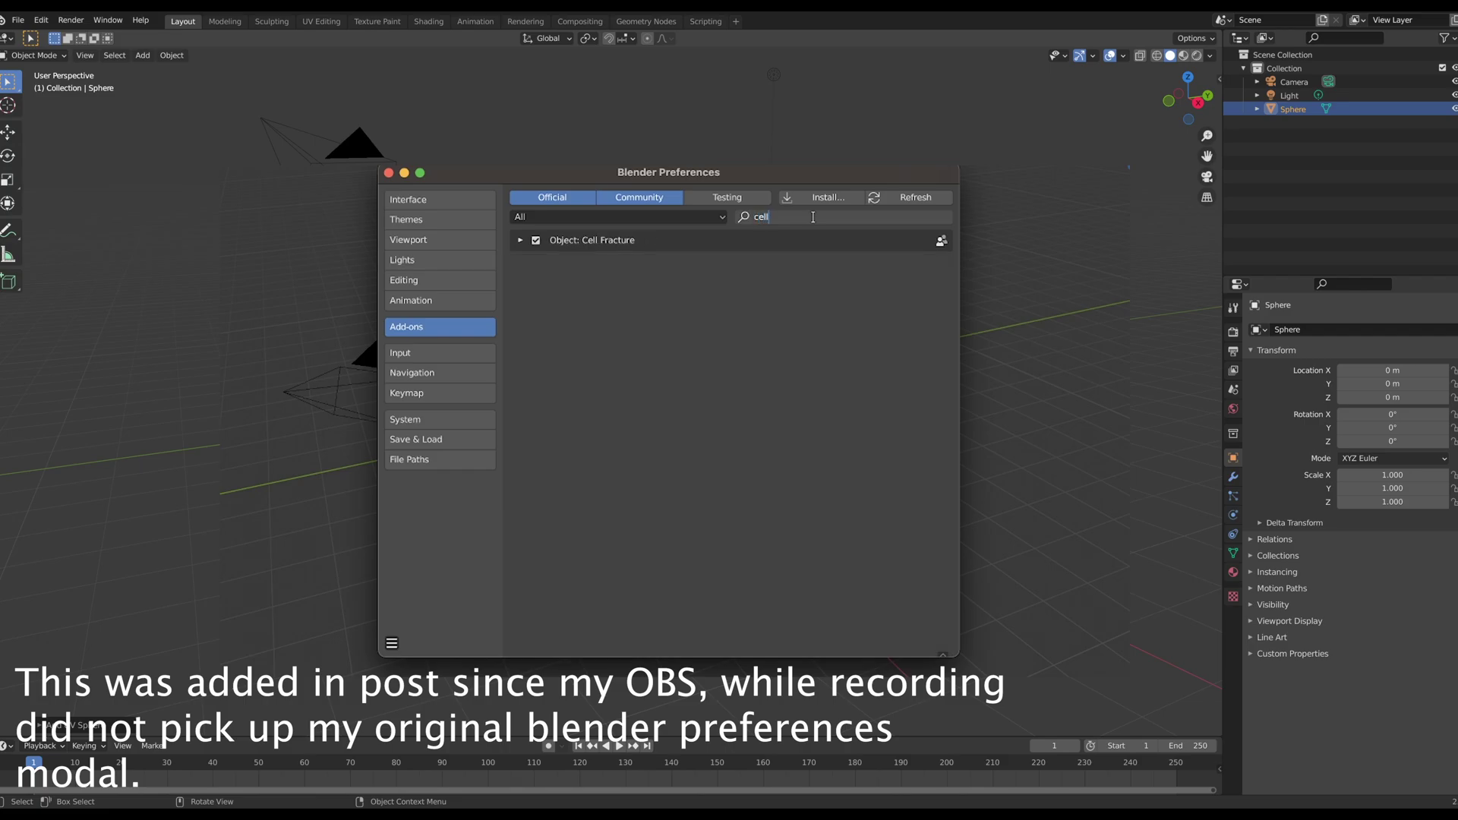
{"action": "left_click", "coordinate": [539, 243]}
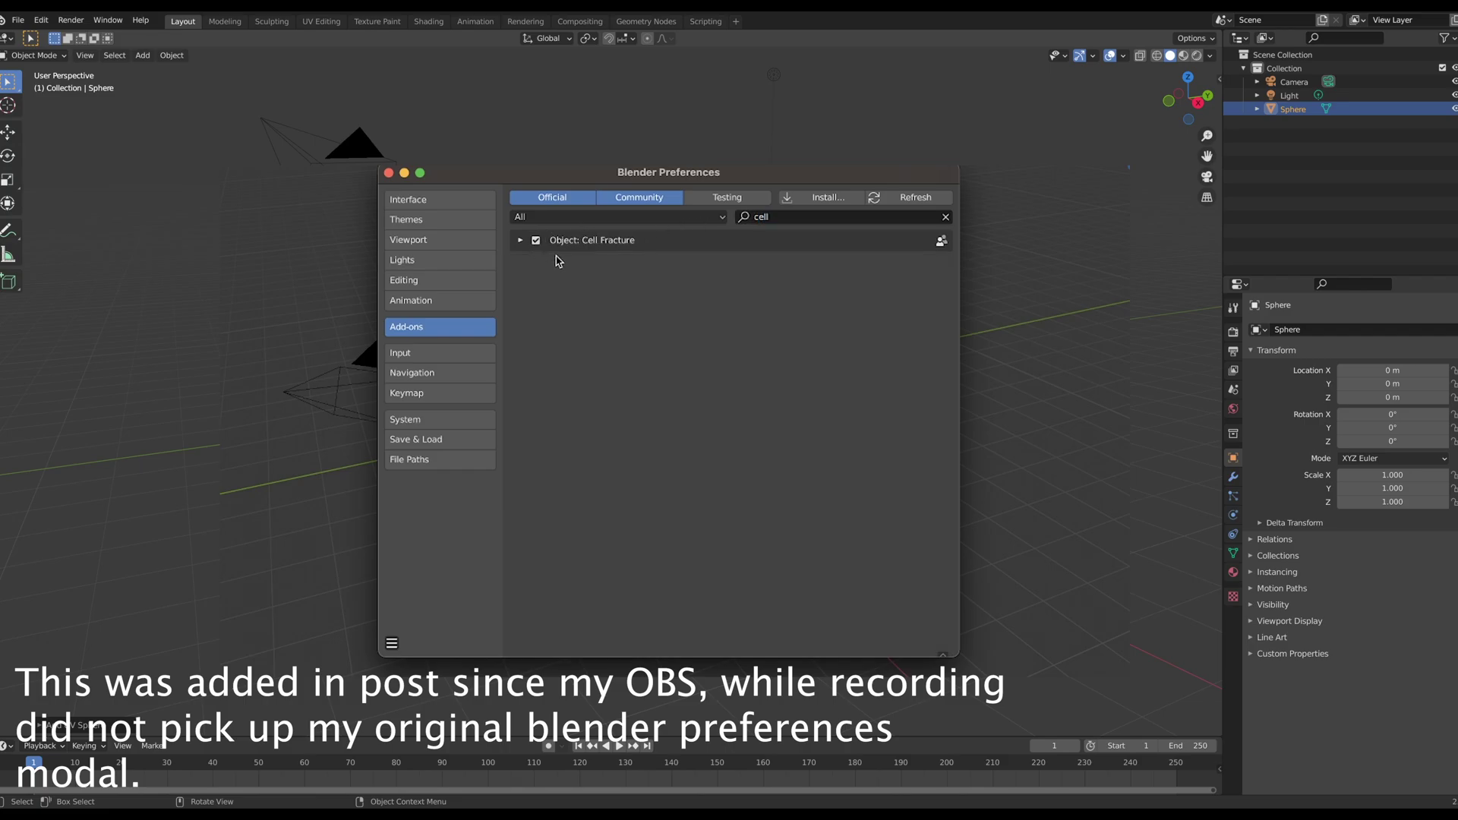
{"action": "left_click", "coordinate": [537, 240]}
{"action": "left_click", "coordinate": [536, 241]}
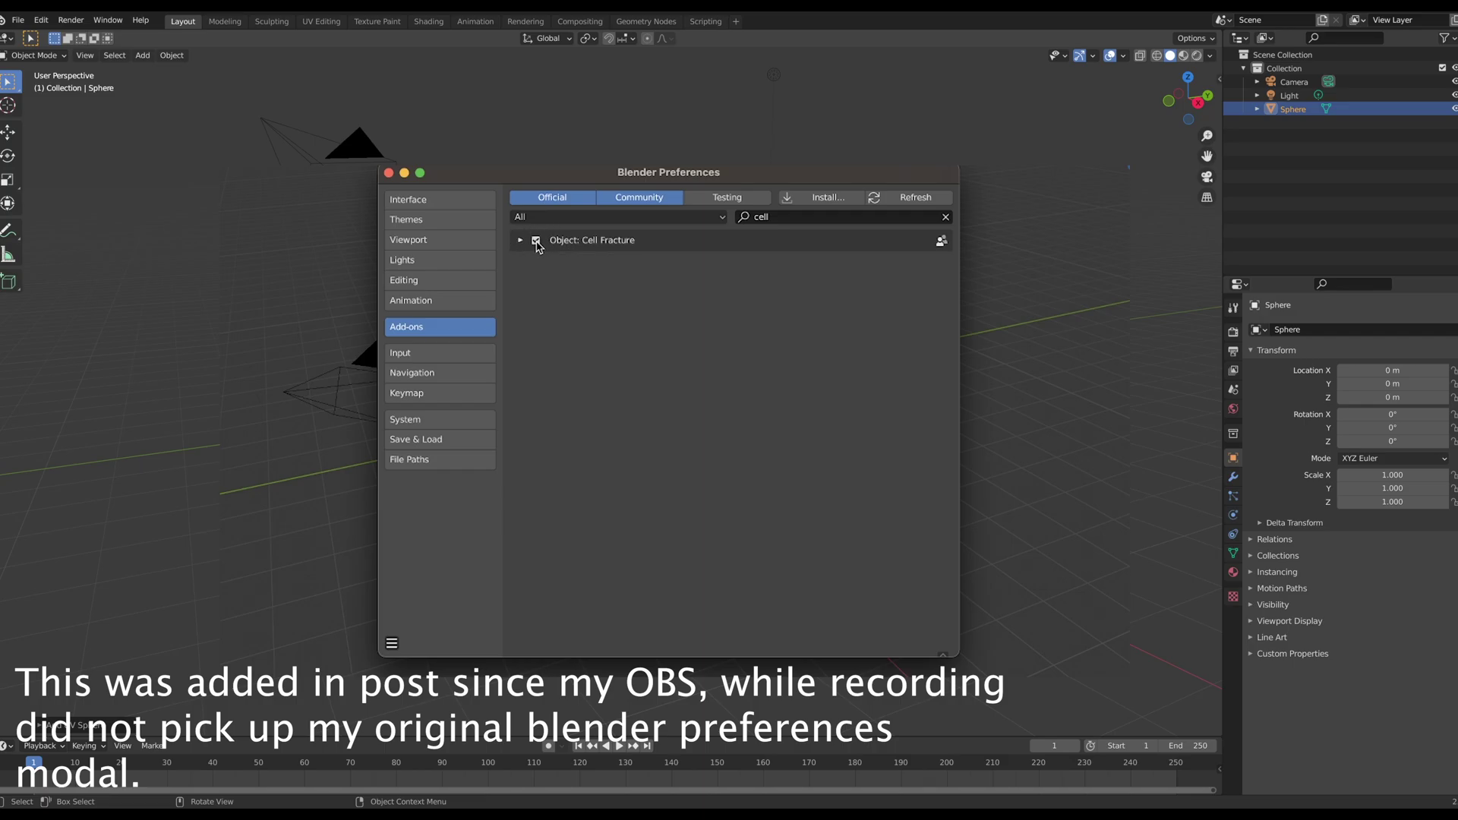
{"action": "left_click", "coordinate": [388, 173]}
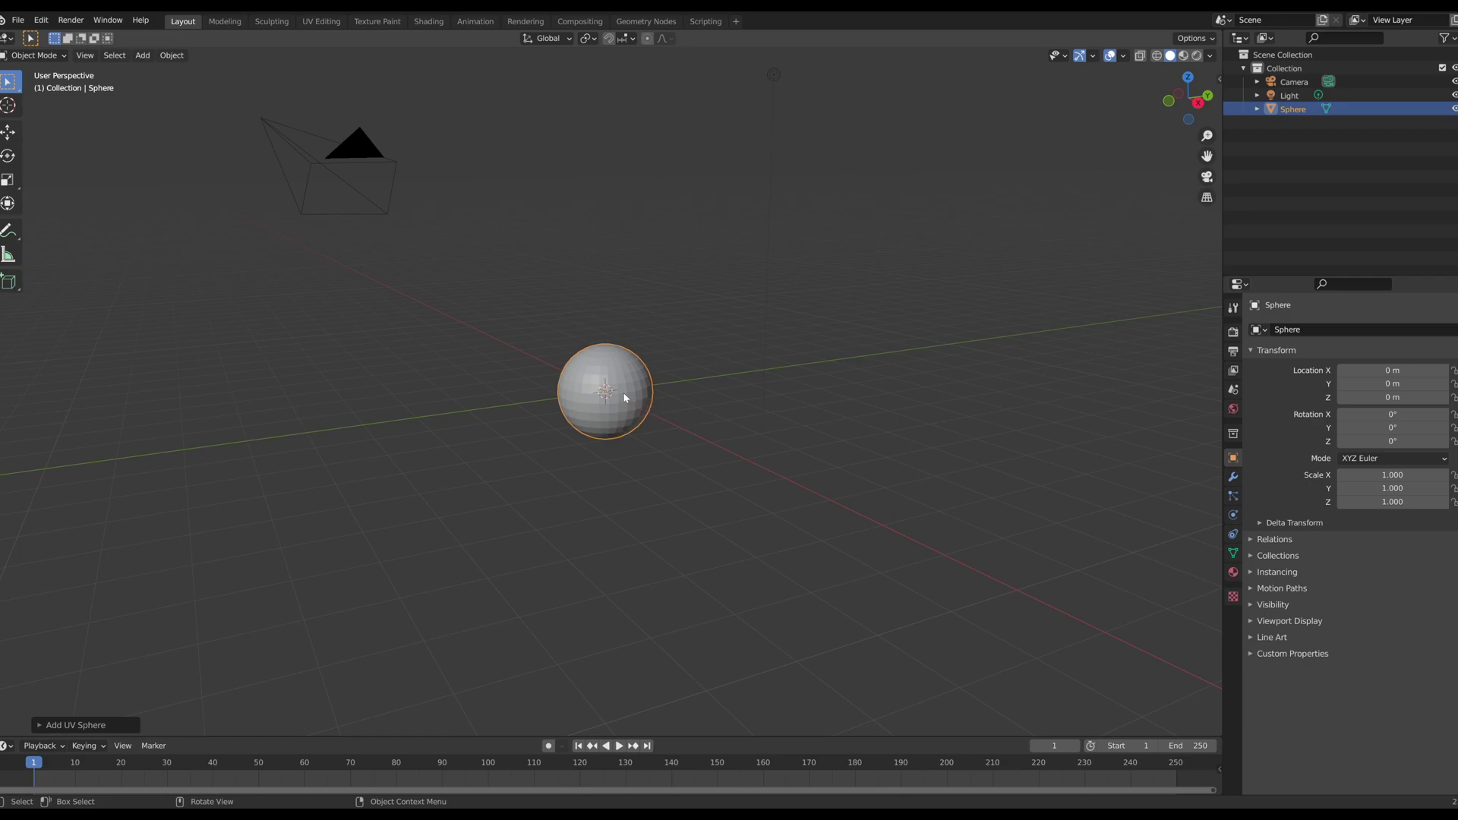
Step: Search the operators for "cell" and open the Cell Fracture settings for the sphere, keeping the sphere in view
{"action": "middle_click_drag", "start_coordinate": [658, 431], "coordinate": [617, 418]}
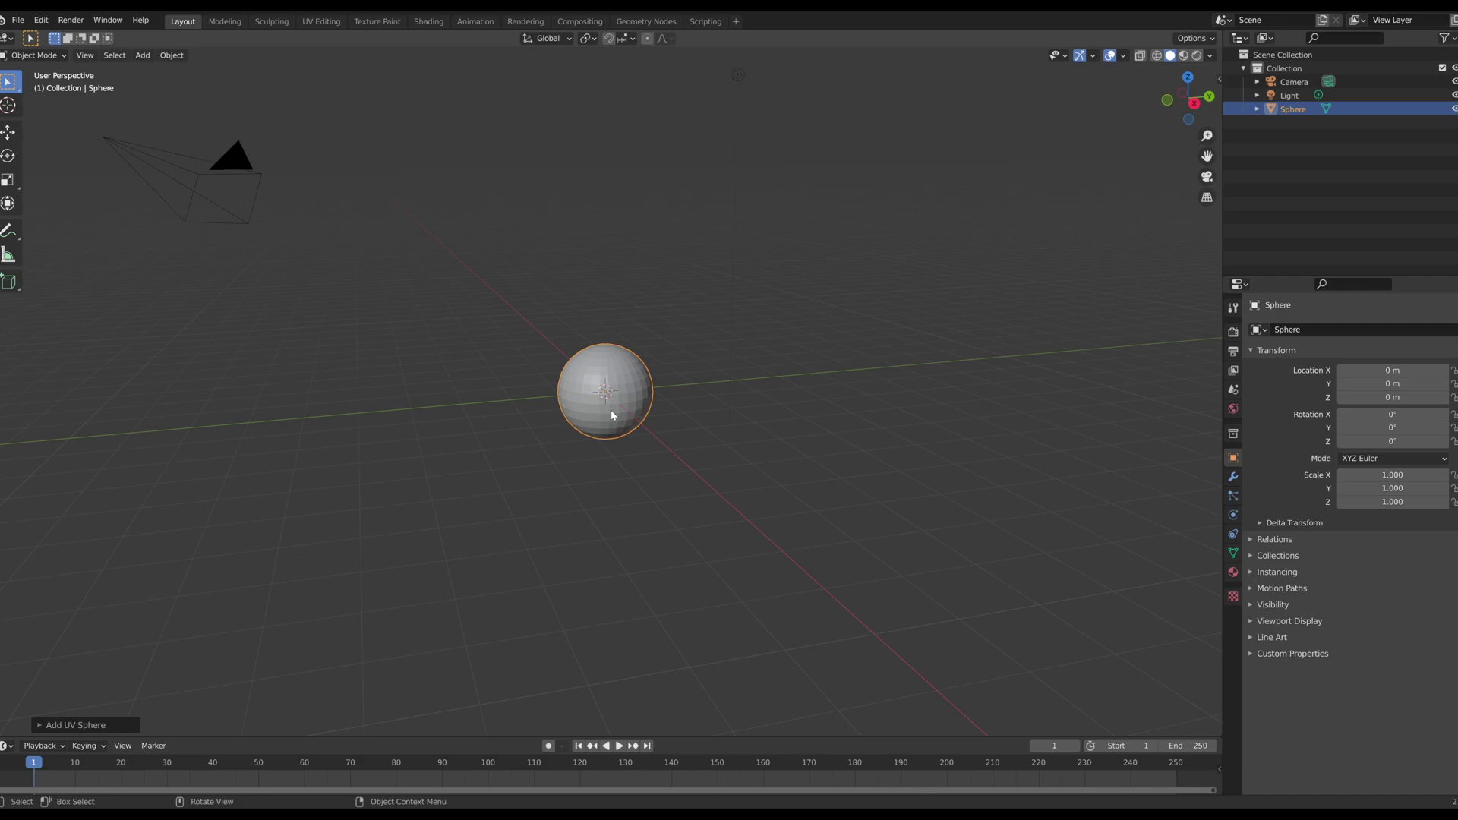
{"action": "scroll", "coordinate": [610, 409], "scroll_direction": "up", "scroll_amount": 2}
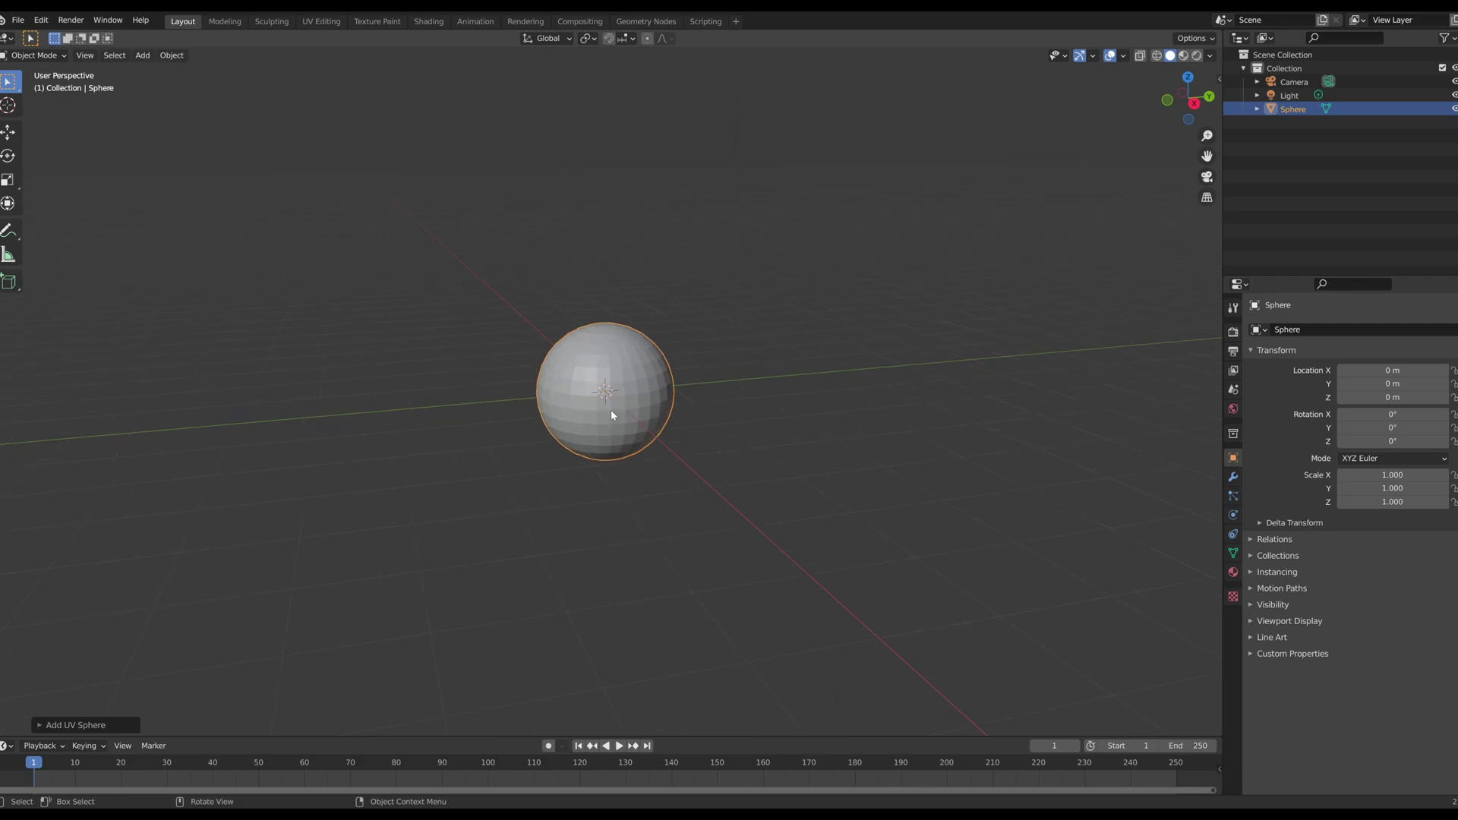
{"action": "key", "text": "F3"}
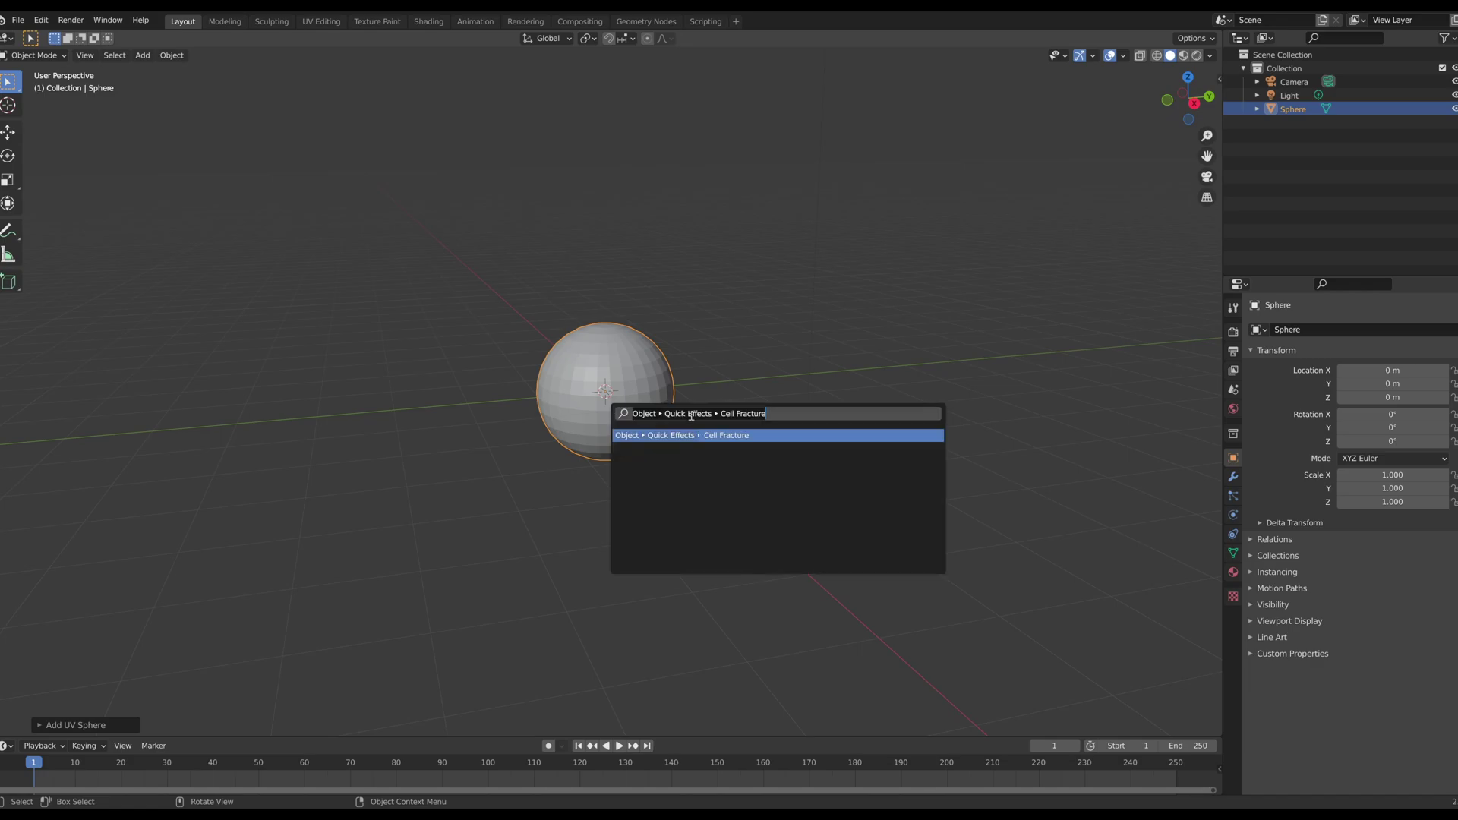
{"action": "key", "text": "BackSpace"}
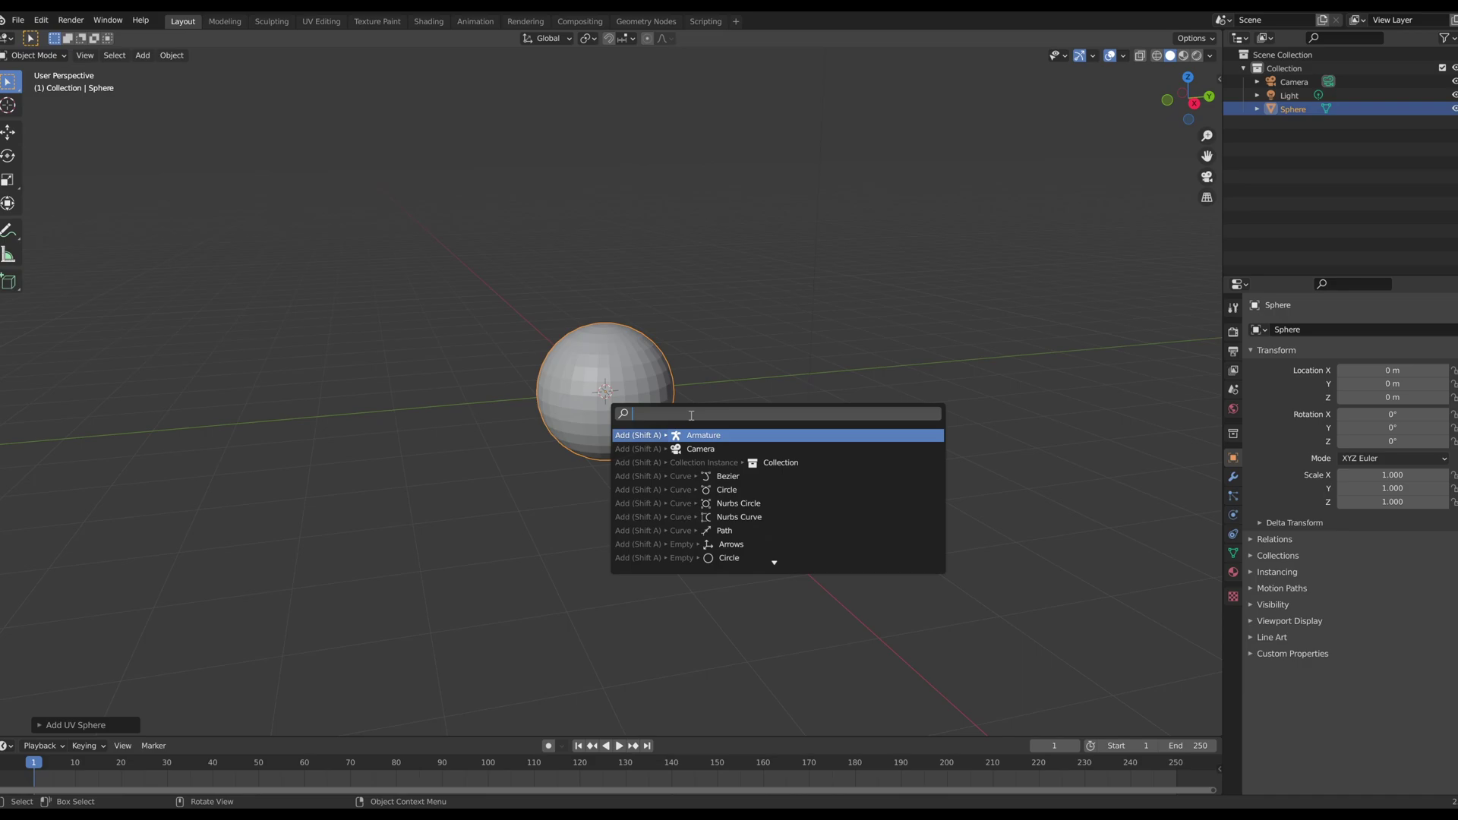
{"action": "type", "text": "cell"}
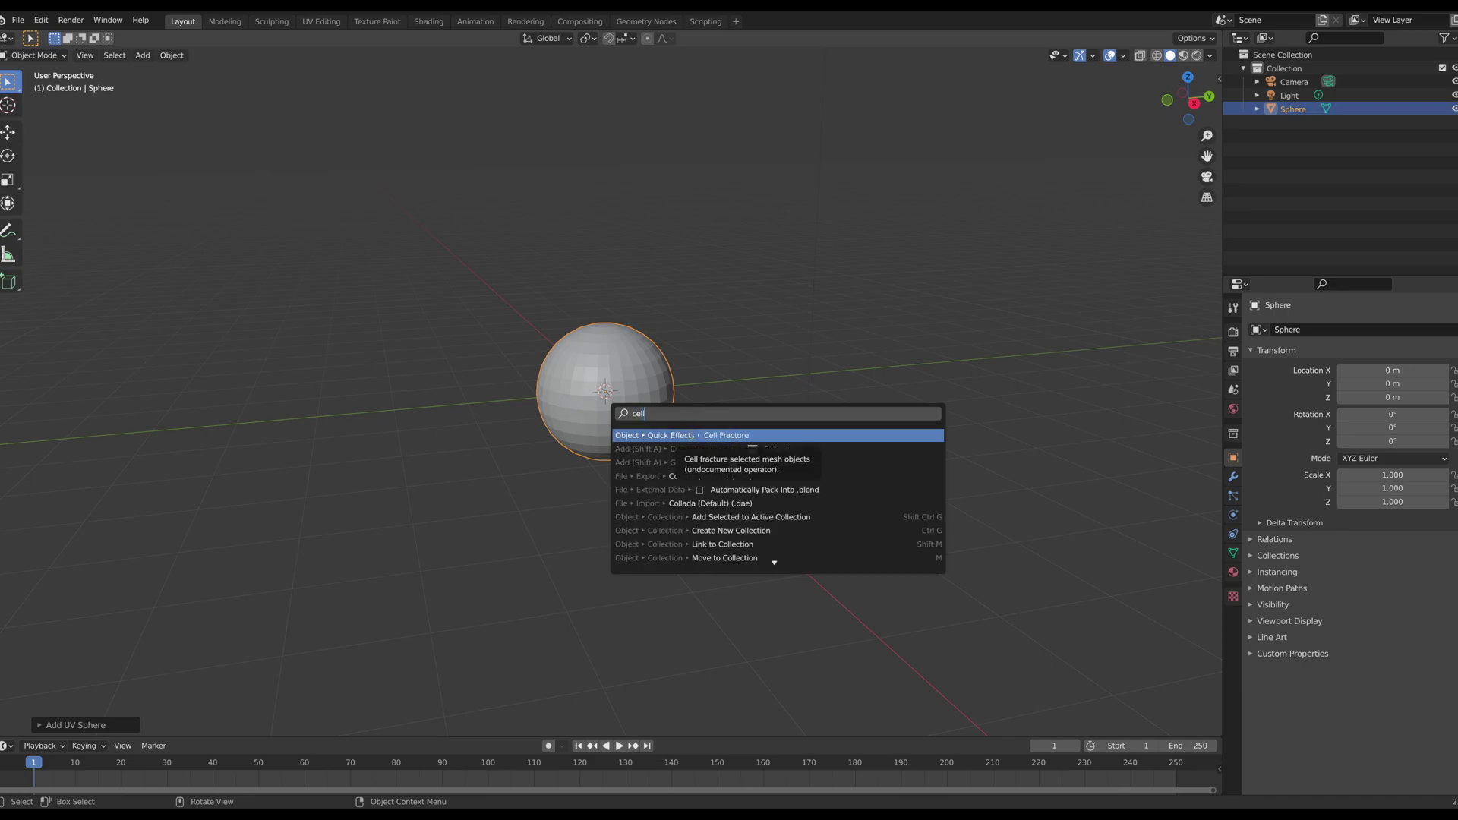
{"action": "left_click", "coordinate": [693, 436]}
{"action": "left_click_drag", "start_coordinate": [675, 446], "coordinate": [286, 162]}
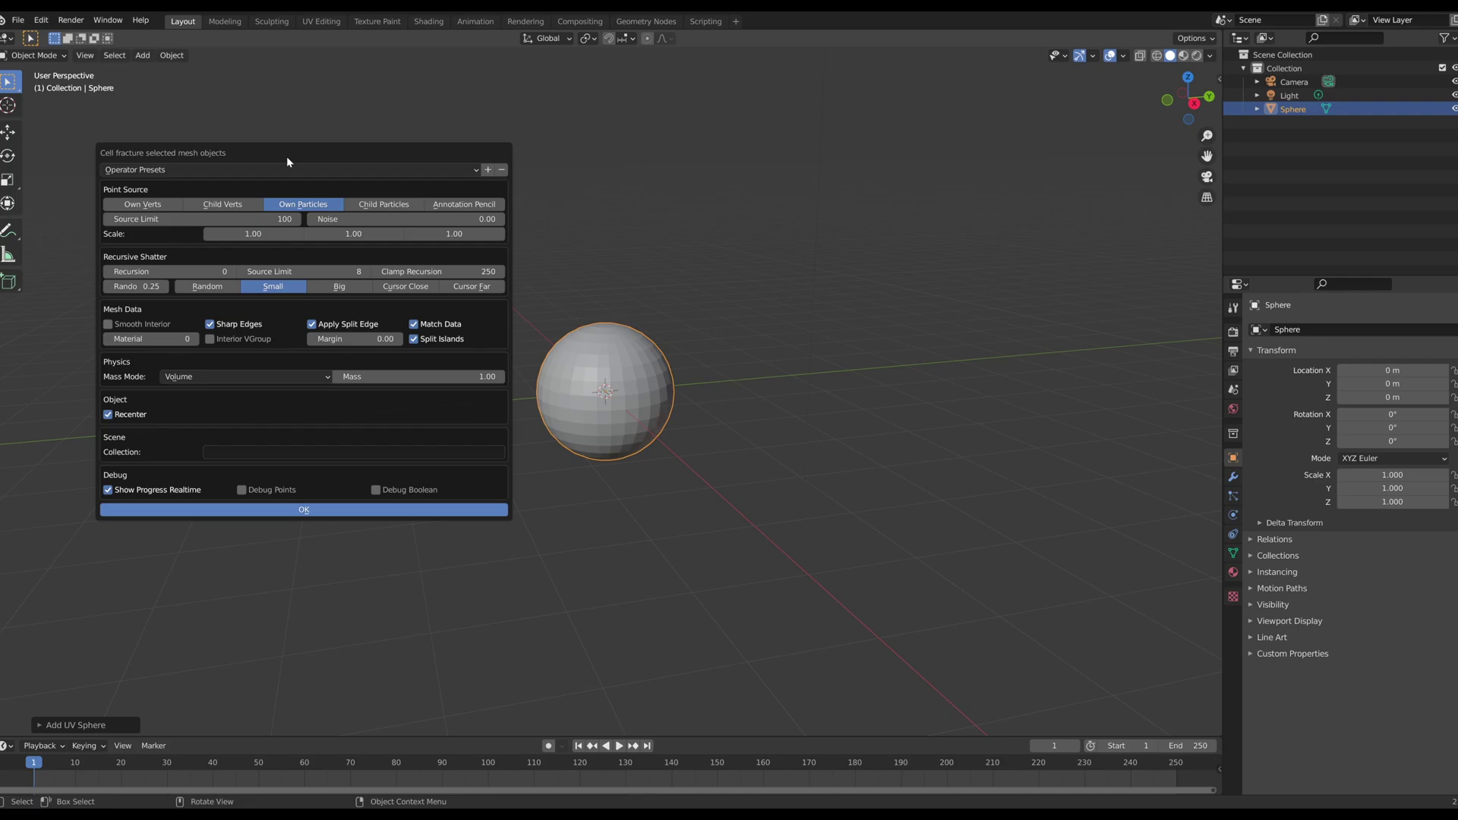
Step: Fracture the sphere with a point source limit of 300, noise of 0.50 and recursion of 2
{"action": "left_click", "coordinate": [273, 223]}
{"action": "type", "text": "300"}
{"action": "key", "text": "Return"}
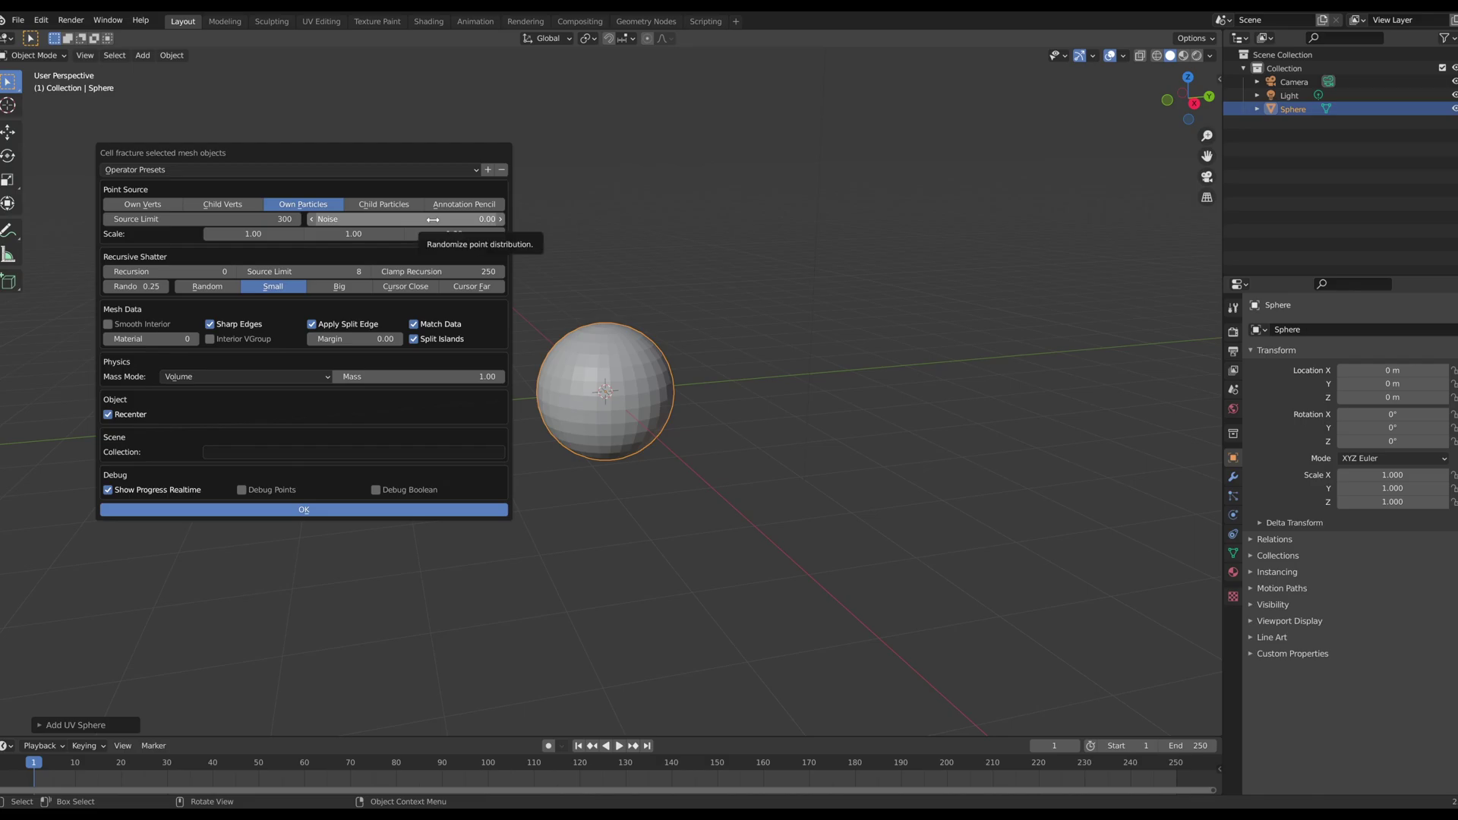
{"action": "left_click", "coordinate": [433, 220]}
{"action": "type", "text": ".50"}
{"action": "key", "text": "Return"}
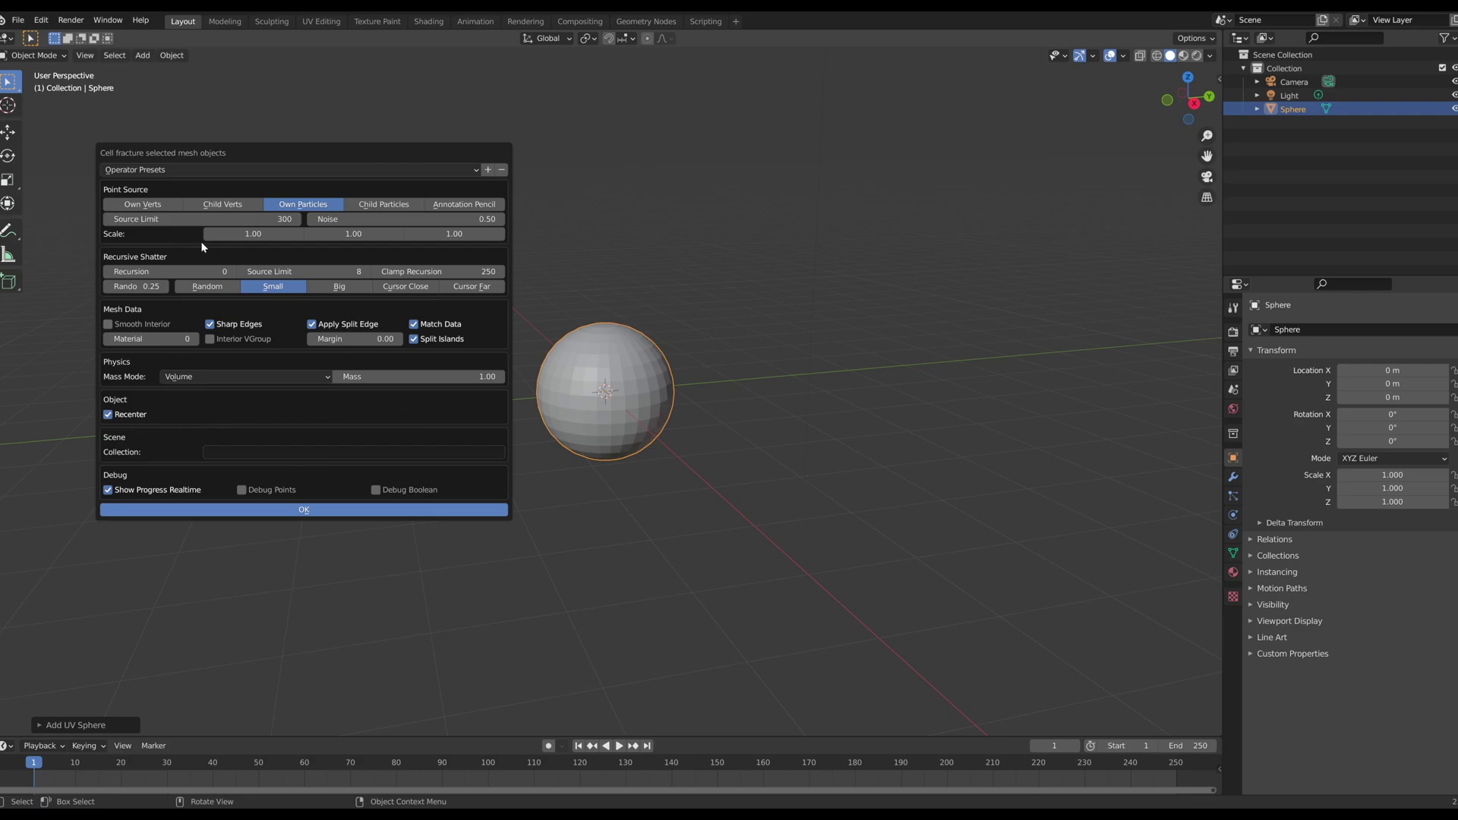
{"action": "left_click", "coordinate": [195, 273]}
{"action": "type", "text": "2"}
{"action": "key", "text": "Return"}
{"action": "left_click", "coordinate": [307, 513]}
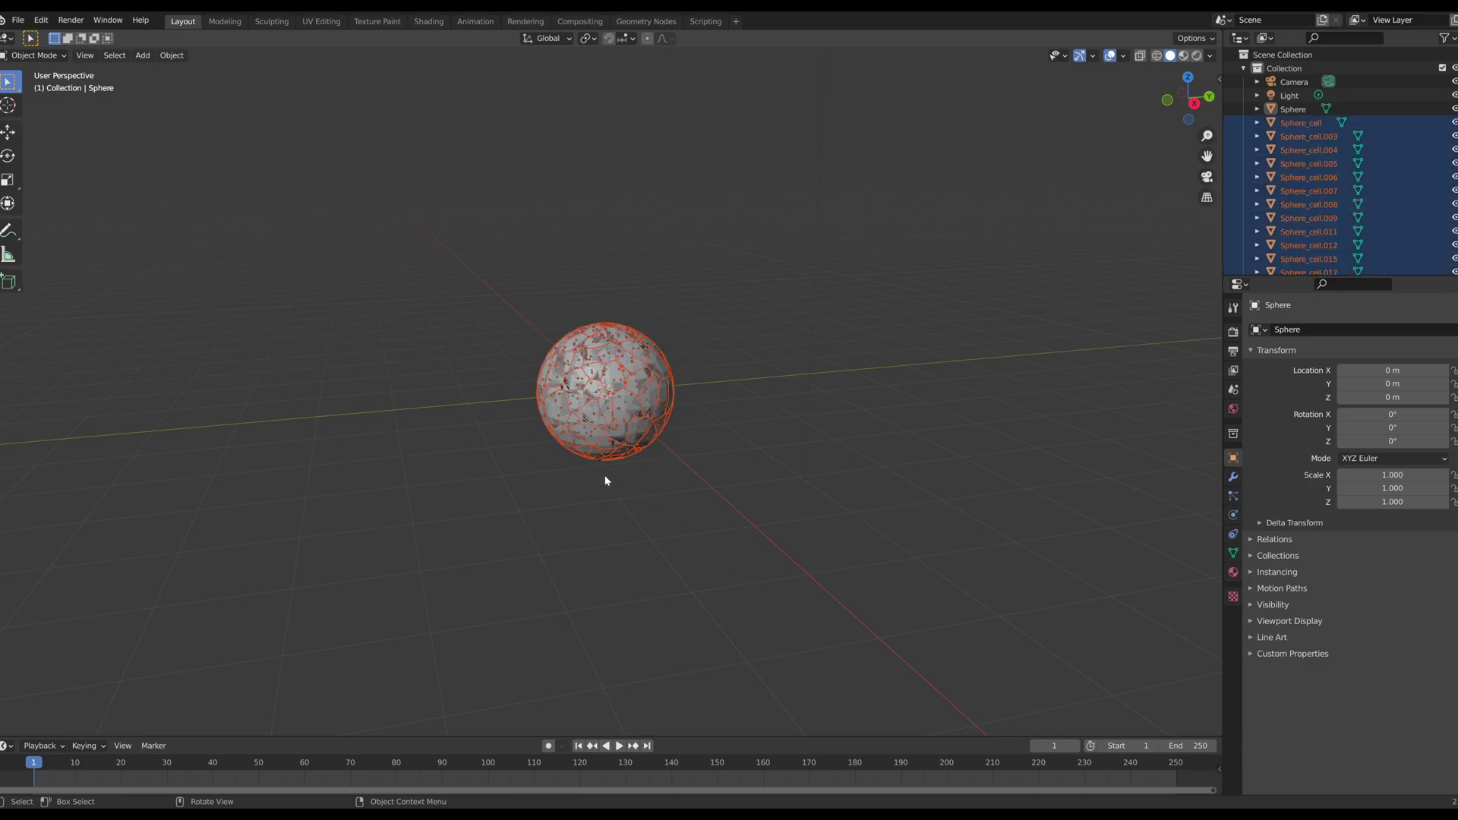
Step: Delete the original unfractured Sphere object, keeping only the fractured cells
{"action": "middle_click_drag", "start_coordinate": [606, 479], "coordinate": [563, 459]}
{"action": "scroll", "coordinate": [587, 465], "scroll_direction": "up", "scroll_amount": 3}
{"action": "middle_click_drag", "start_coordinate": [654, 558], "coordinate": [687, 559]}
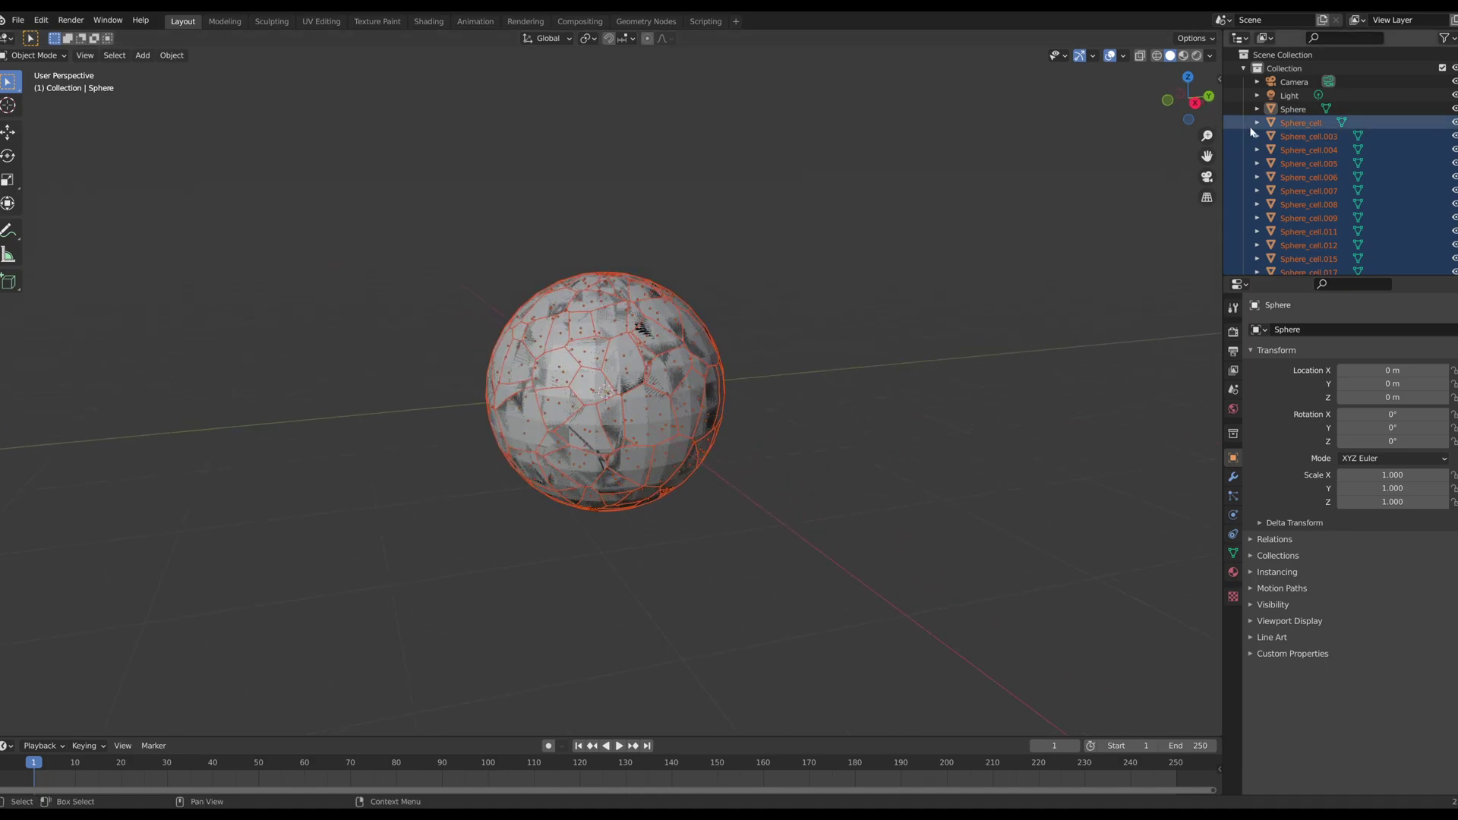
{"action": "left_click", "coordinate": [1293, 110]}
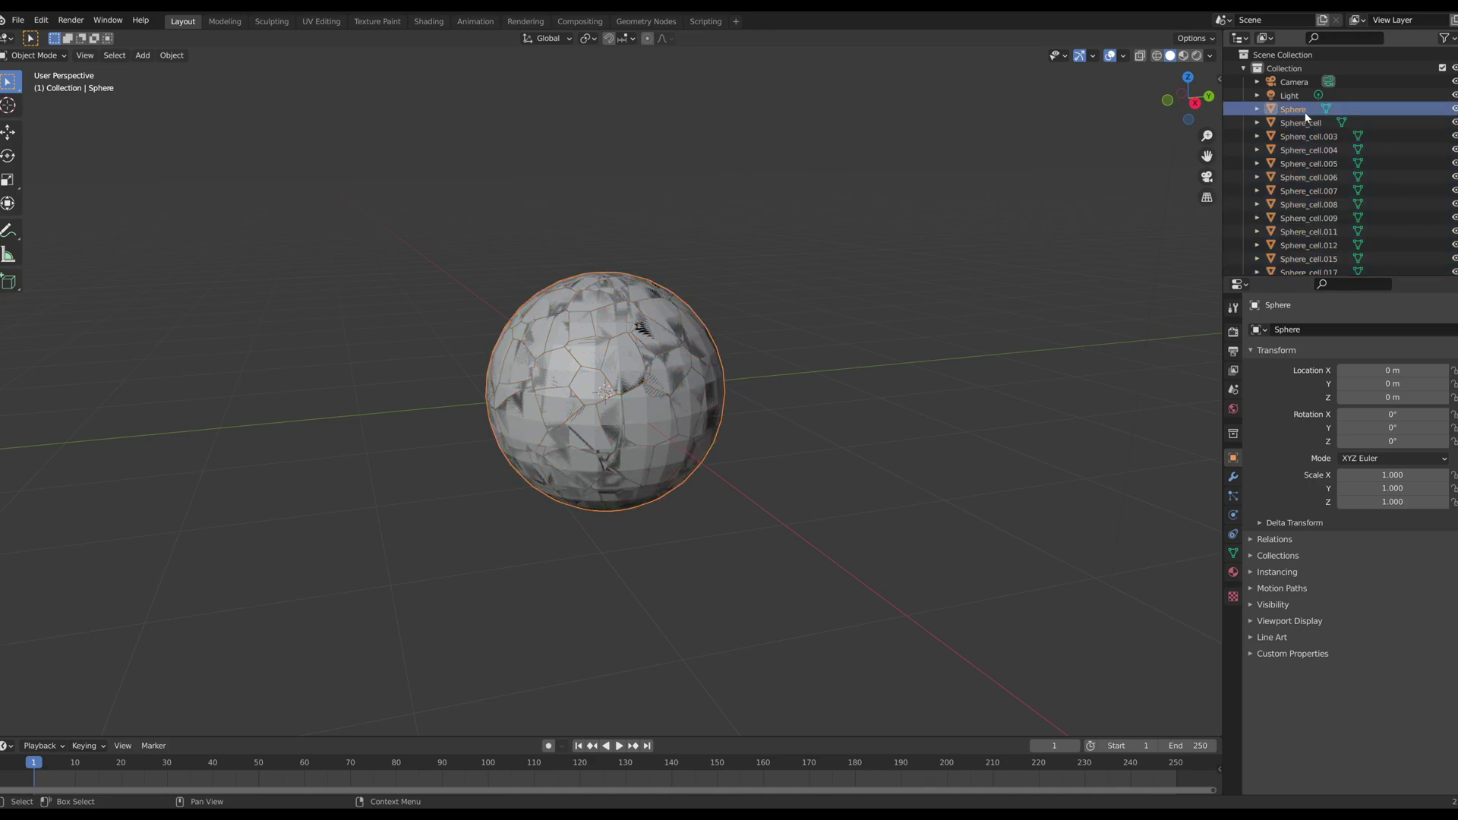
{"action": "right_click", "coordinate": [1306, 117]}
{"action": "key", "text": "x"}
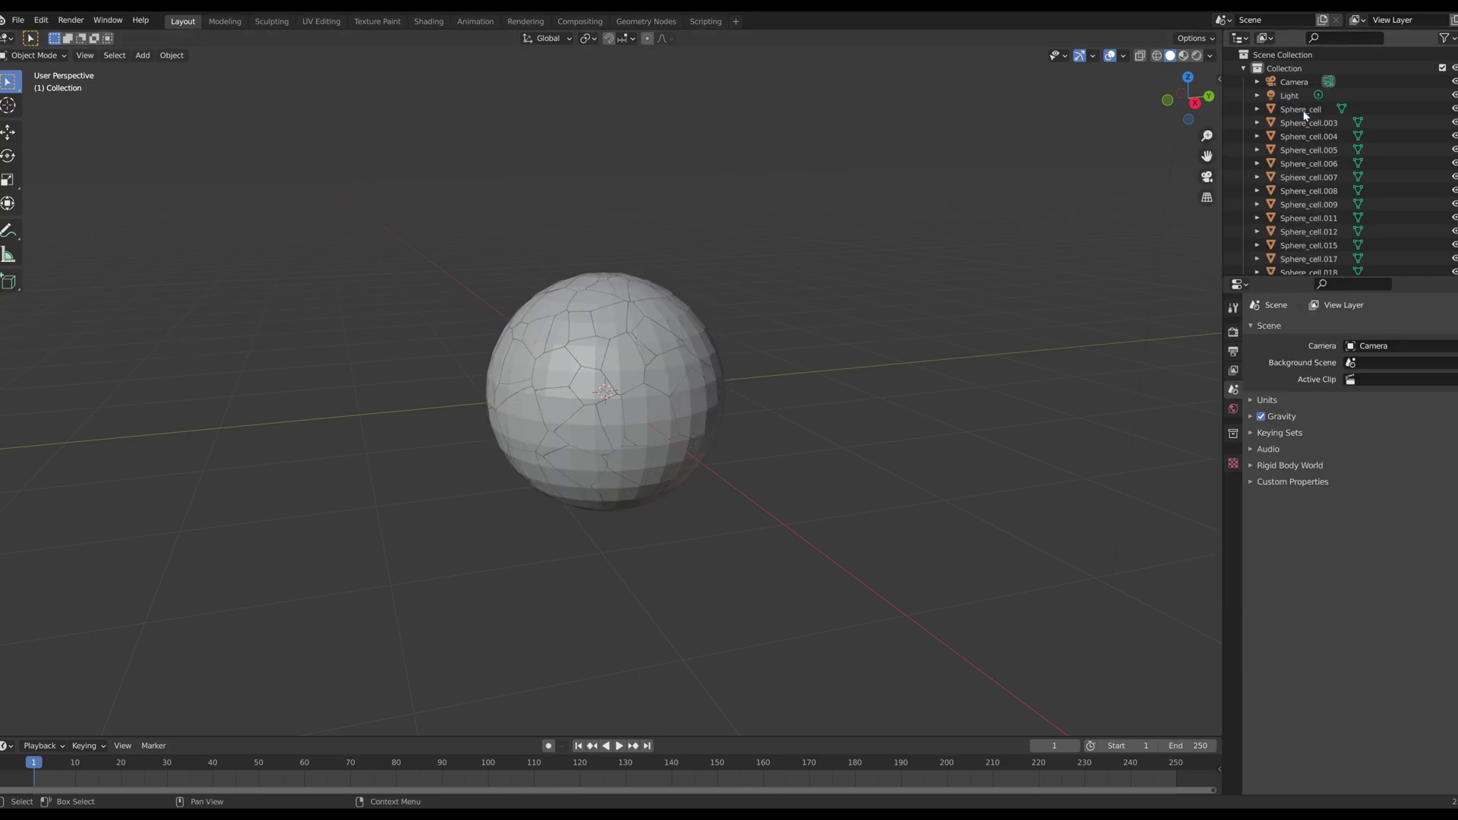
Step: Select all objects and move them straight up so the fractured sphere sits above the grid
{"action": "middle_click_drag", "start_coordinate": [845, 284], "coordinate": [784, 278]}
{"action": "key", "text": "a"}
{"action": "key", "text": "shift+space"}
{"action": "key", "text": "g"}
{"action": "left_click_drag", "start_coordinate": [601, 331], "coordinate": [691, 102]}
{"action": "middle_click_drag", "start_coordinate": [976, 317], "coordinate": [799, 287]}
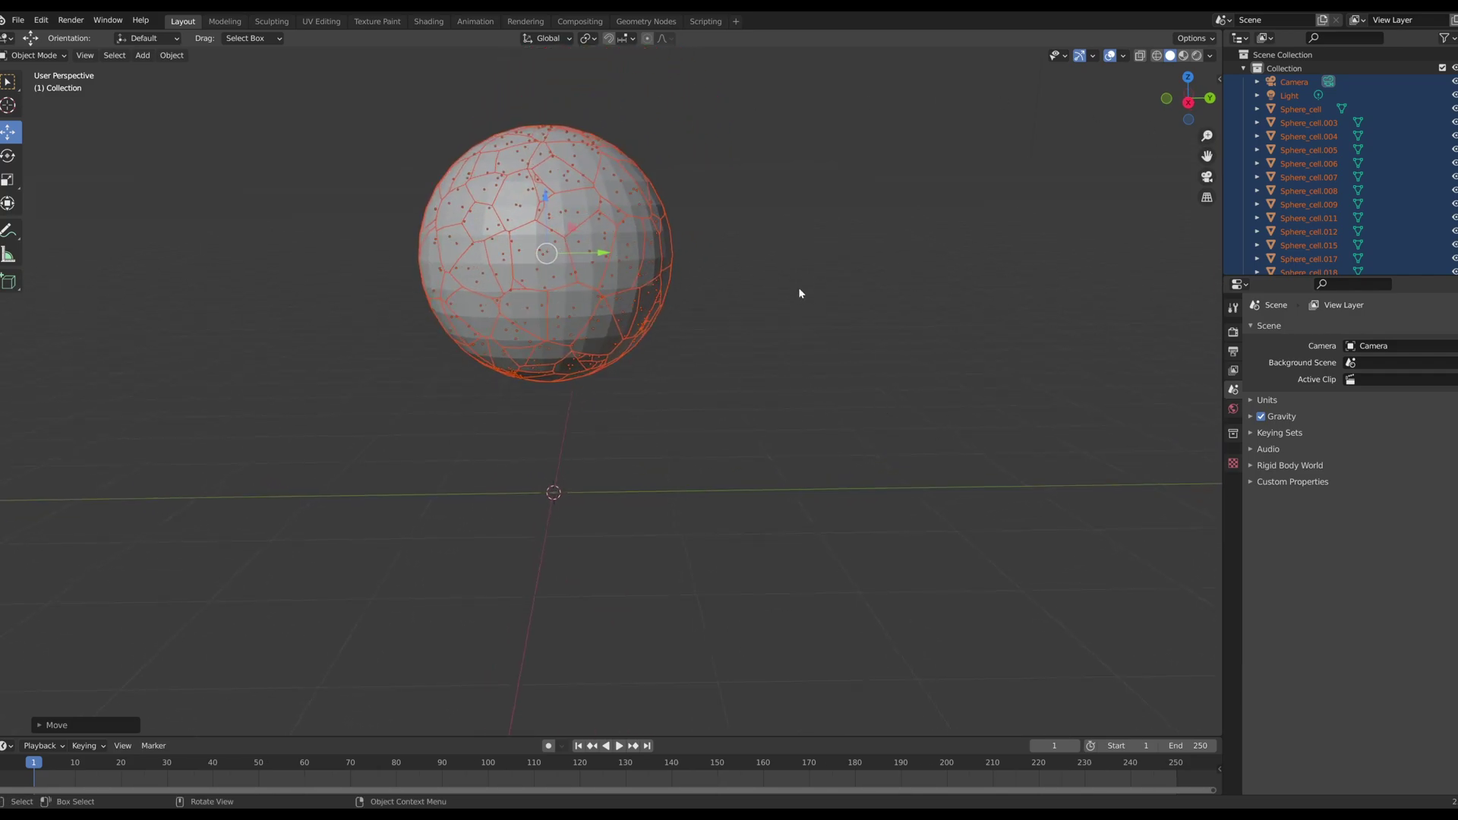
Step: Set the transform pivot to Individual Origins and scale the selected pieces to about 0.912 in Y and Z
{"action": "left_click", "coordinate": [586, 38]}
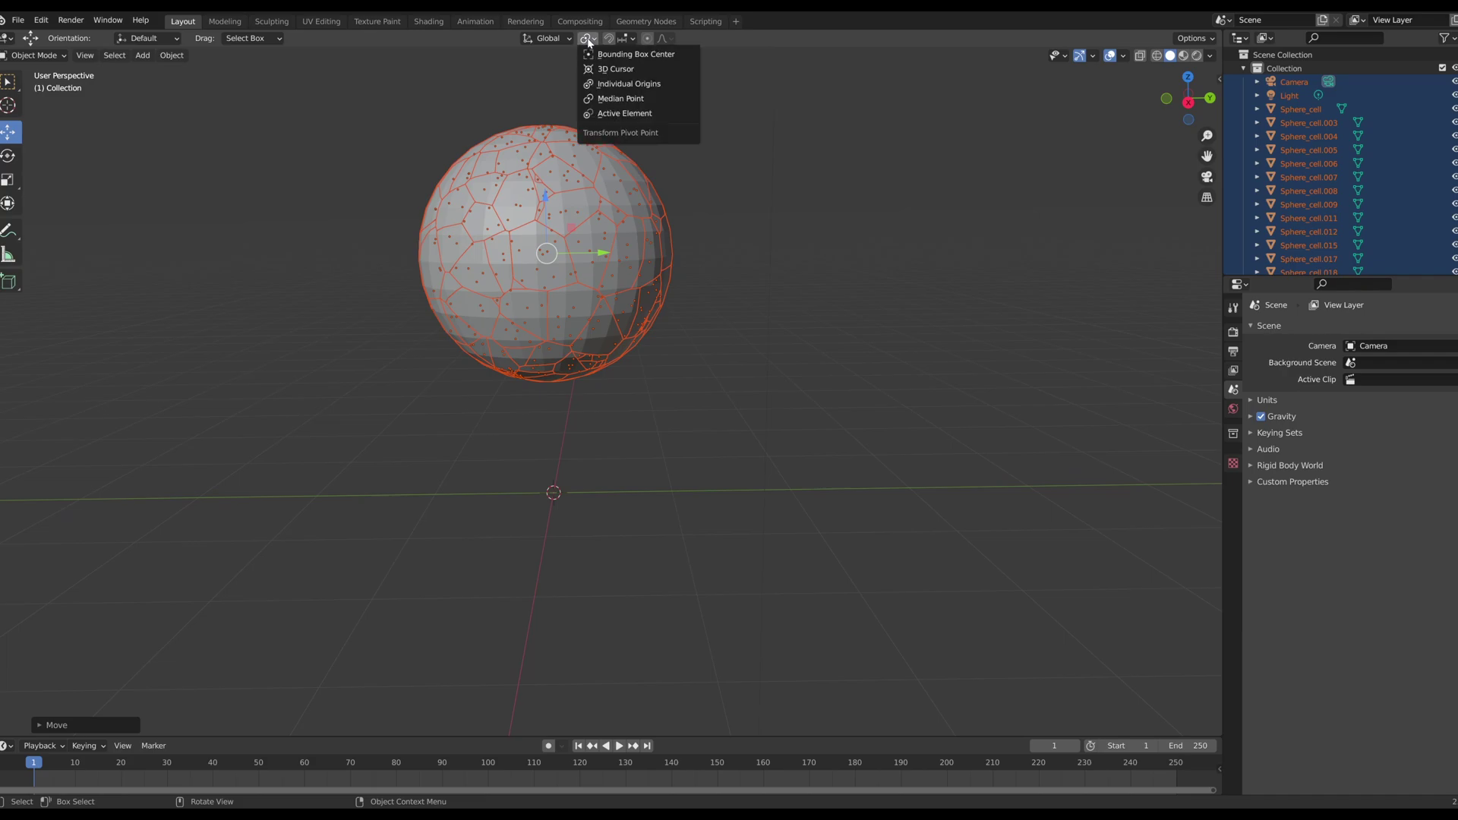
{"action": "left_click", "coordinate": [606, 85]}
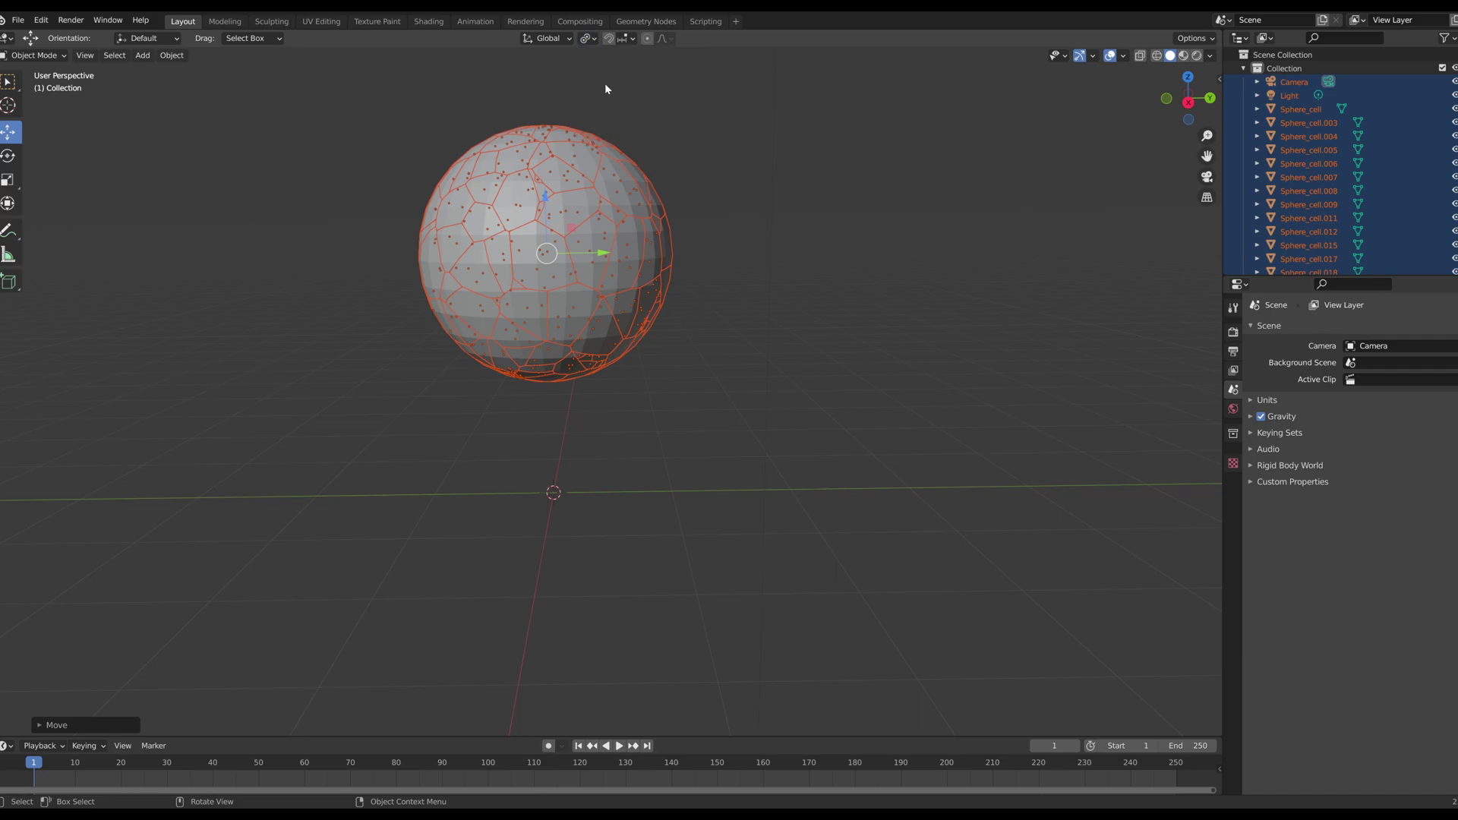
{"action": "left_click", "coordinate": [7, 180]}
{"action": "left_click_drag", "start_coordinate": [568, 231], "coordinate": [563, 229]}
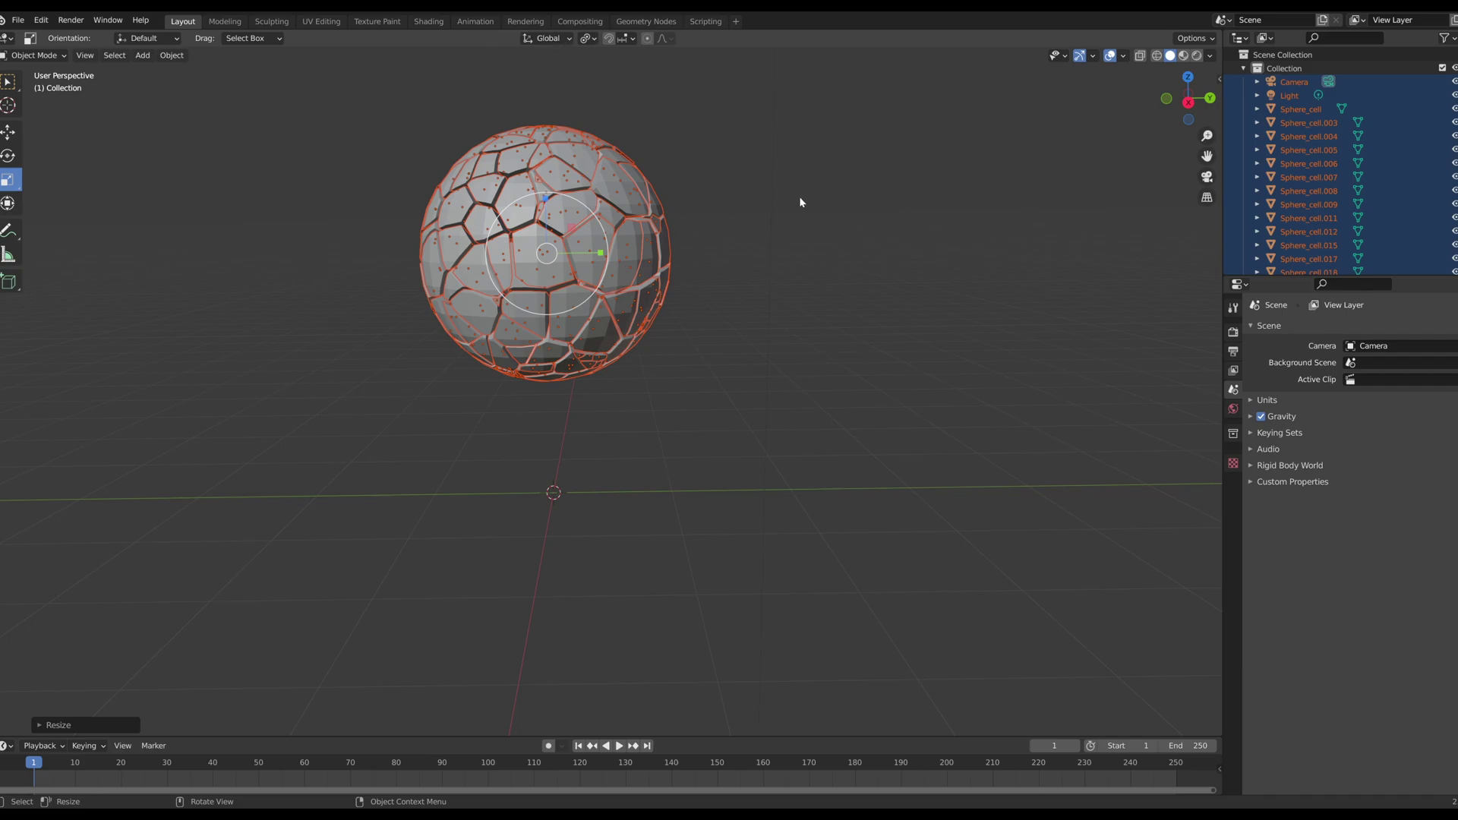
Step: Make a cell near the sphere's upper edge active and add an active rigid body to it with a mass of 2 kg
{"action": "left_click", "coordinate": [618, 181], "text": "shift"}
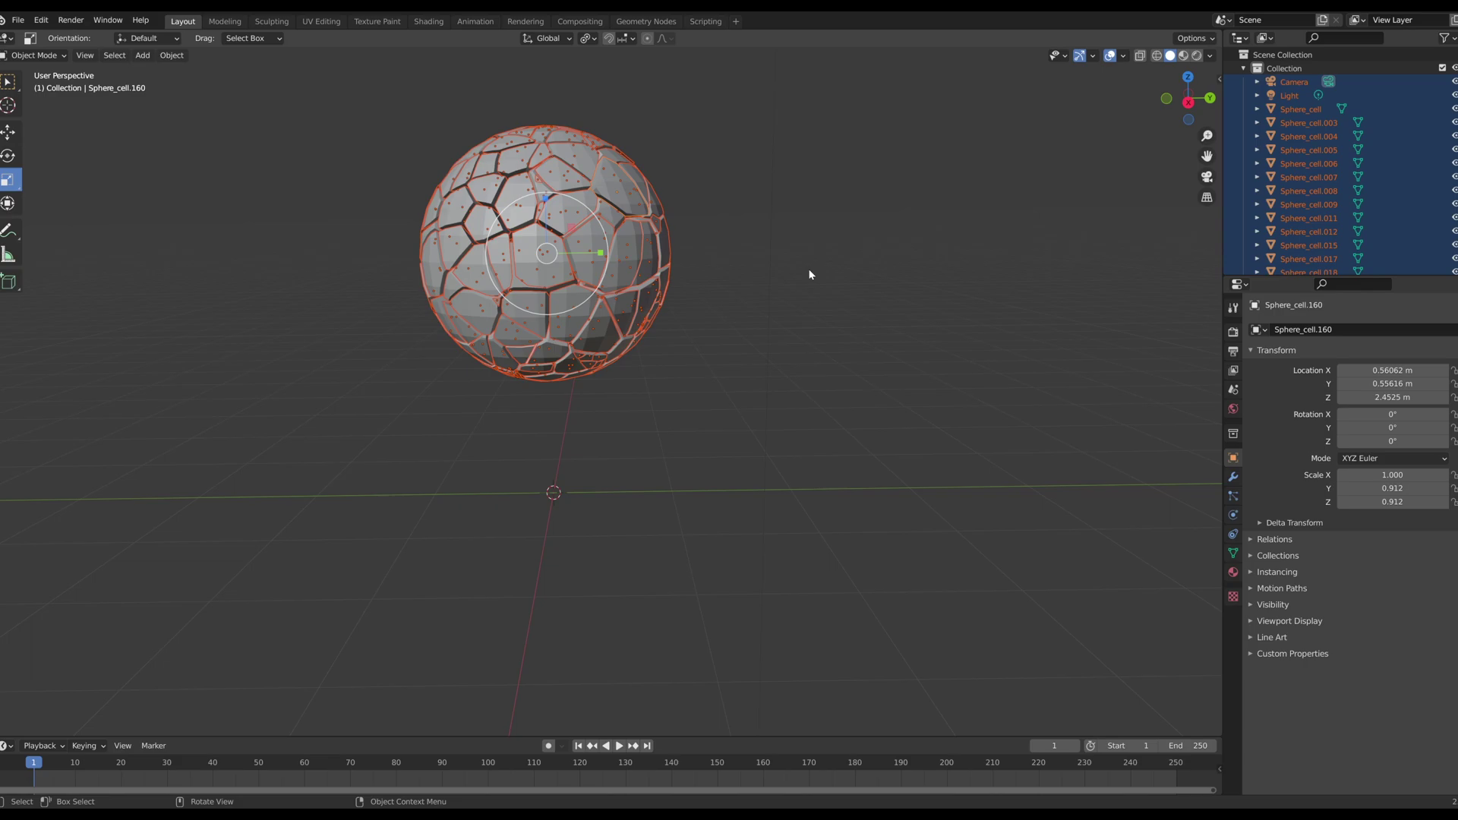
{"action": "left_click", "coordinate": [1234, 516]}
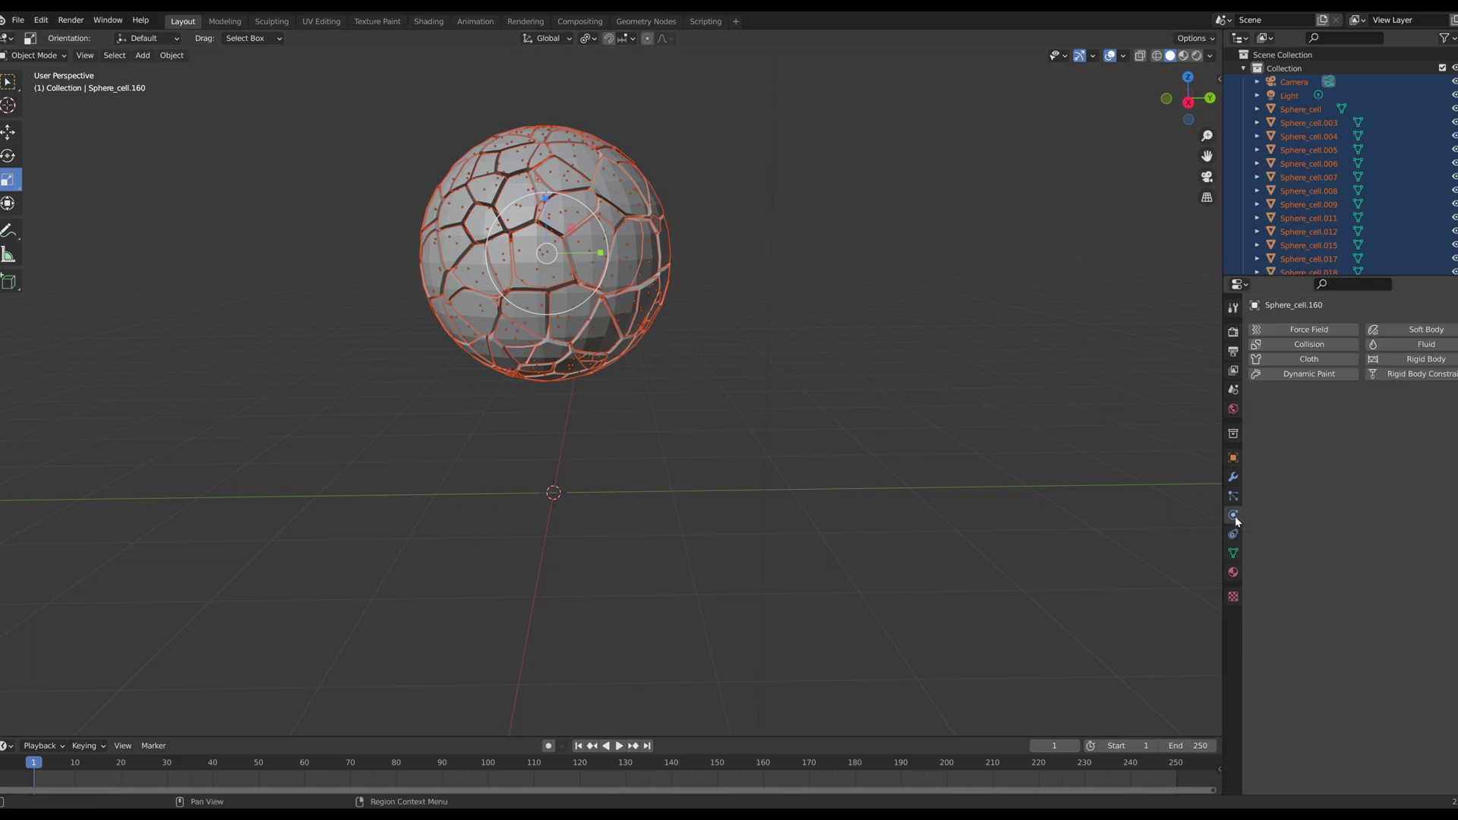
{"action": "left_click", "coordinate": [1394, 365]}
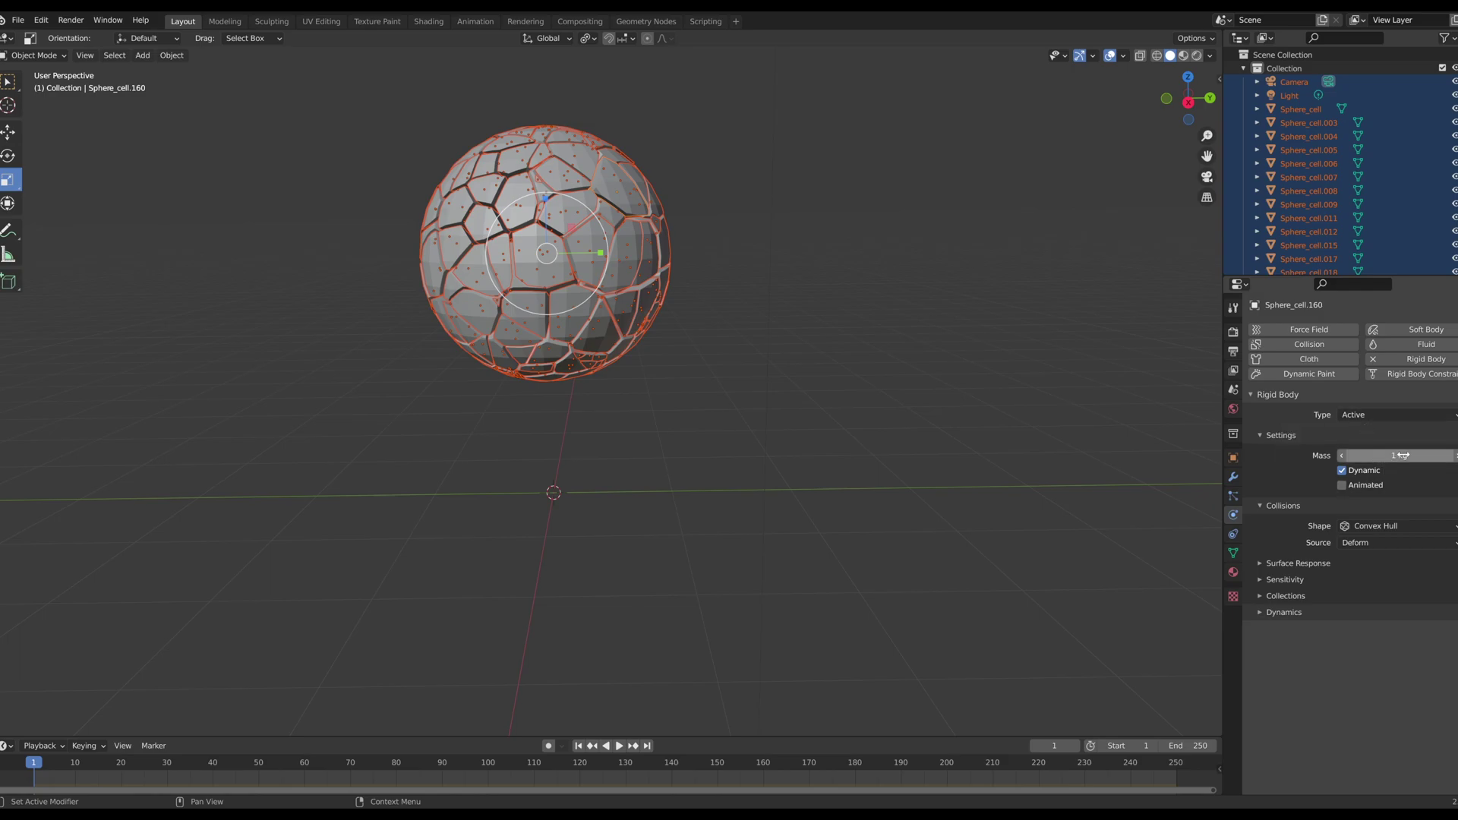
{"action": "left_click", "coordinate": [1399, 456]}
{"action": "type", "text": "2"}
{"action": "key", "text": "Return"}
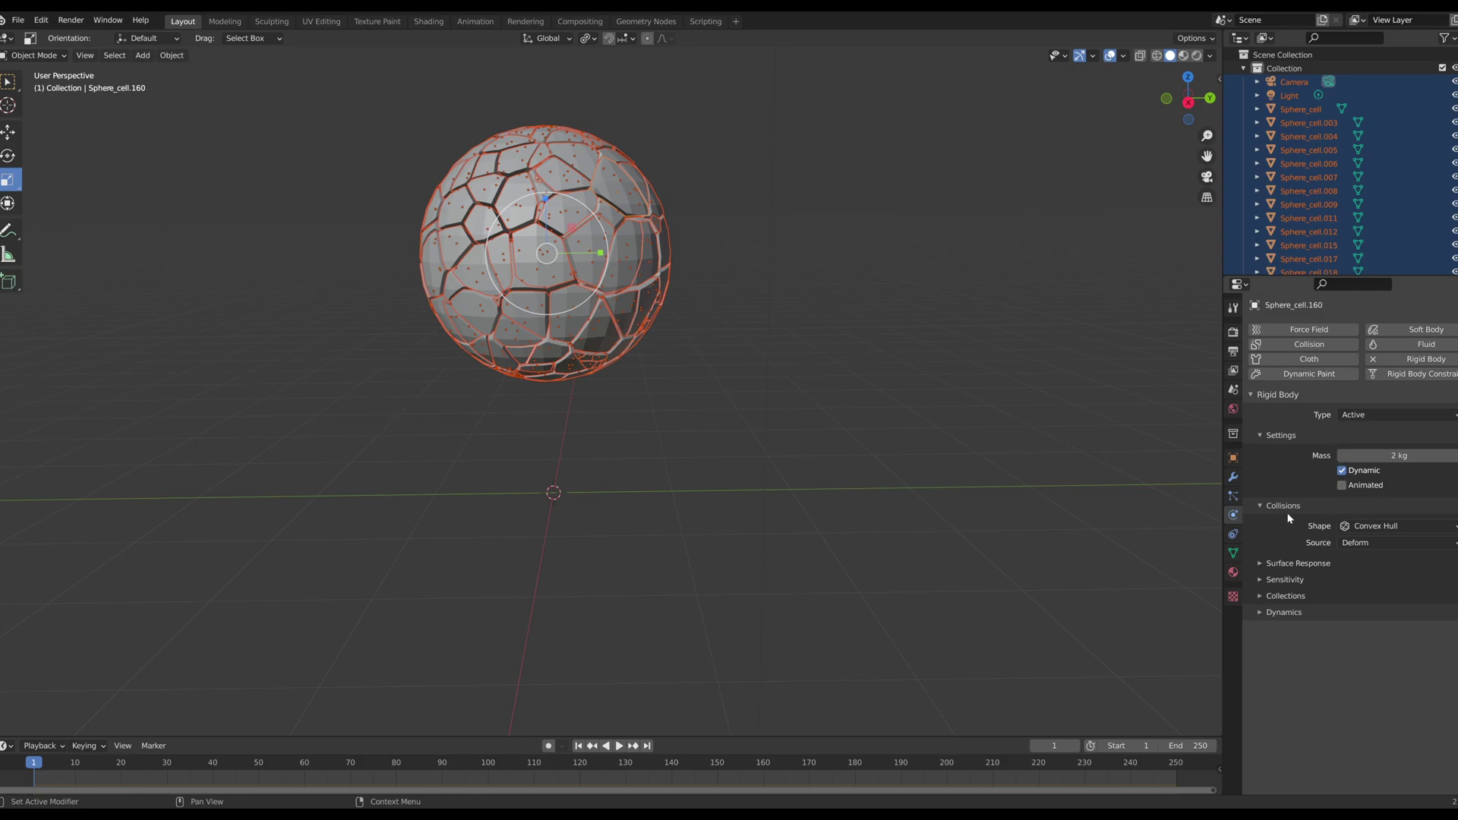
{"action": "left_click", "coordinate": [1451, 526]}
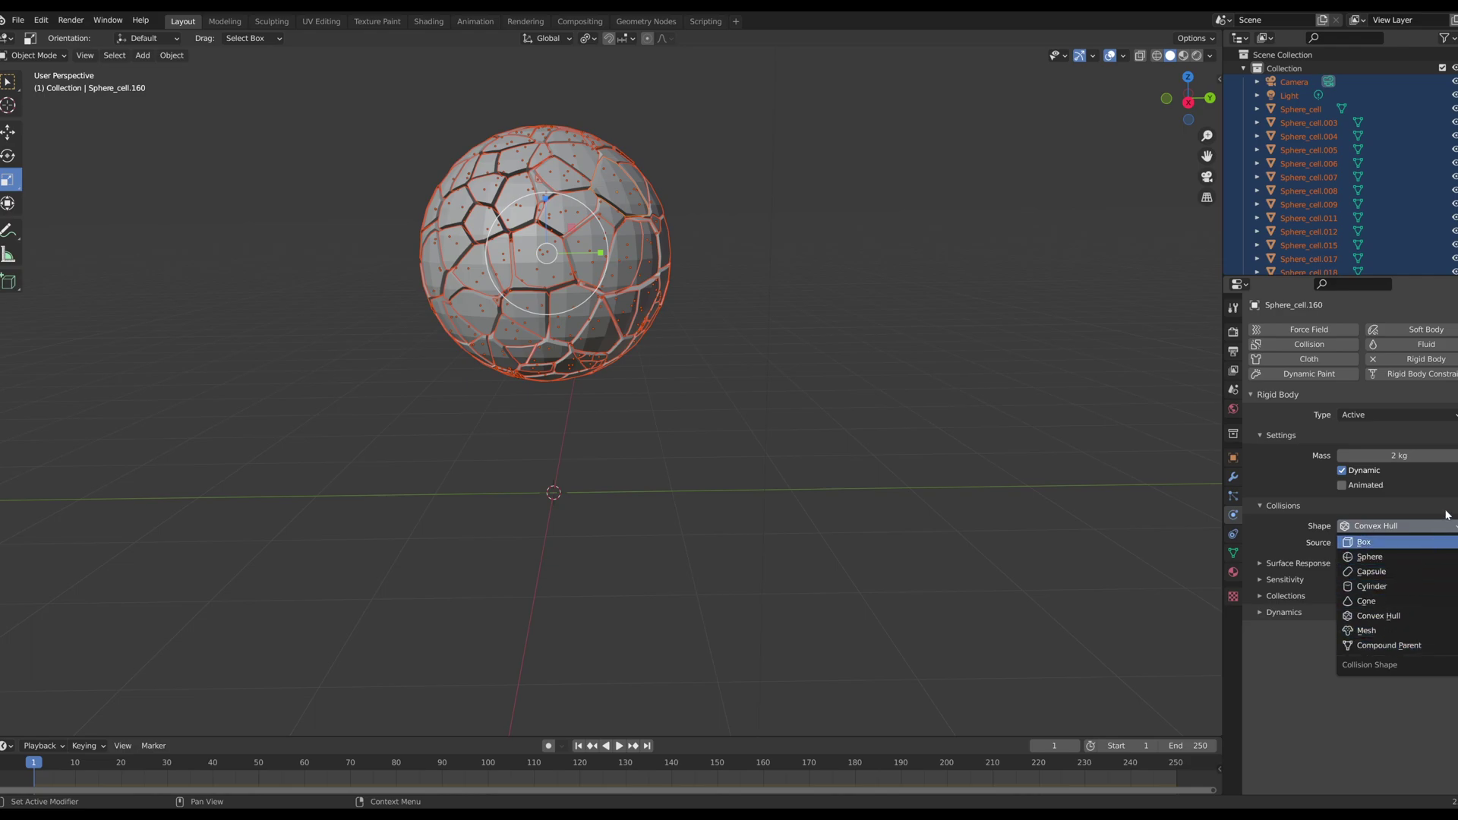
{"action": "left_click", "coordinate": [1443, 511]}
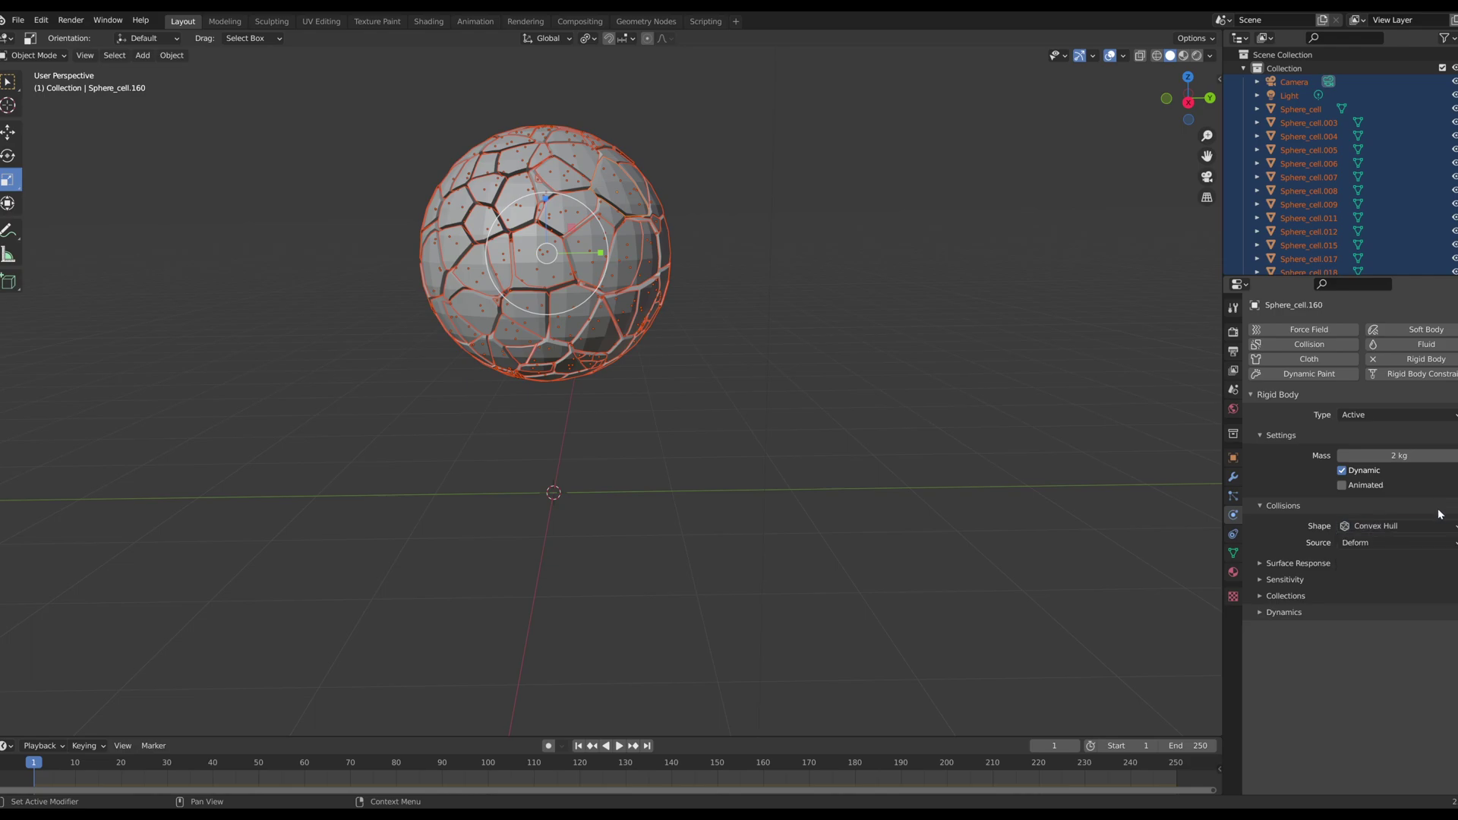
Step: Set the active cell's rigid body surface response to a friction of 0.6 and a bounciness of 0.01
{"action": "left_click", "coordinate": [1262, 565]}
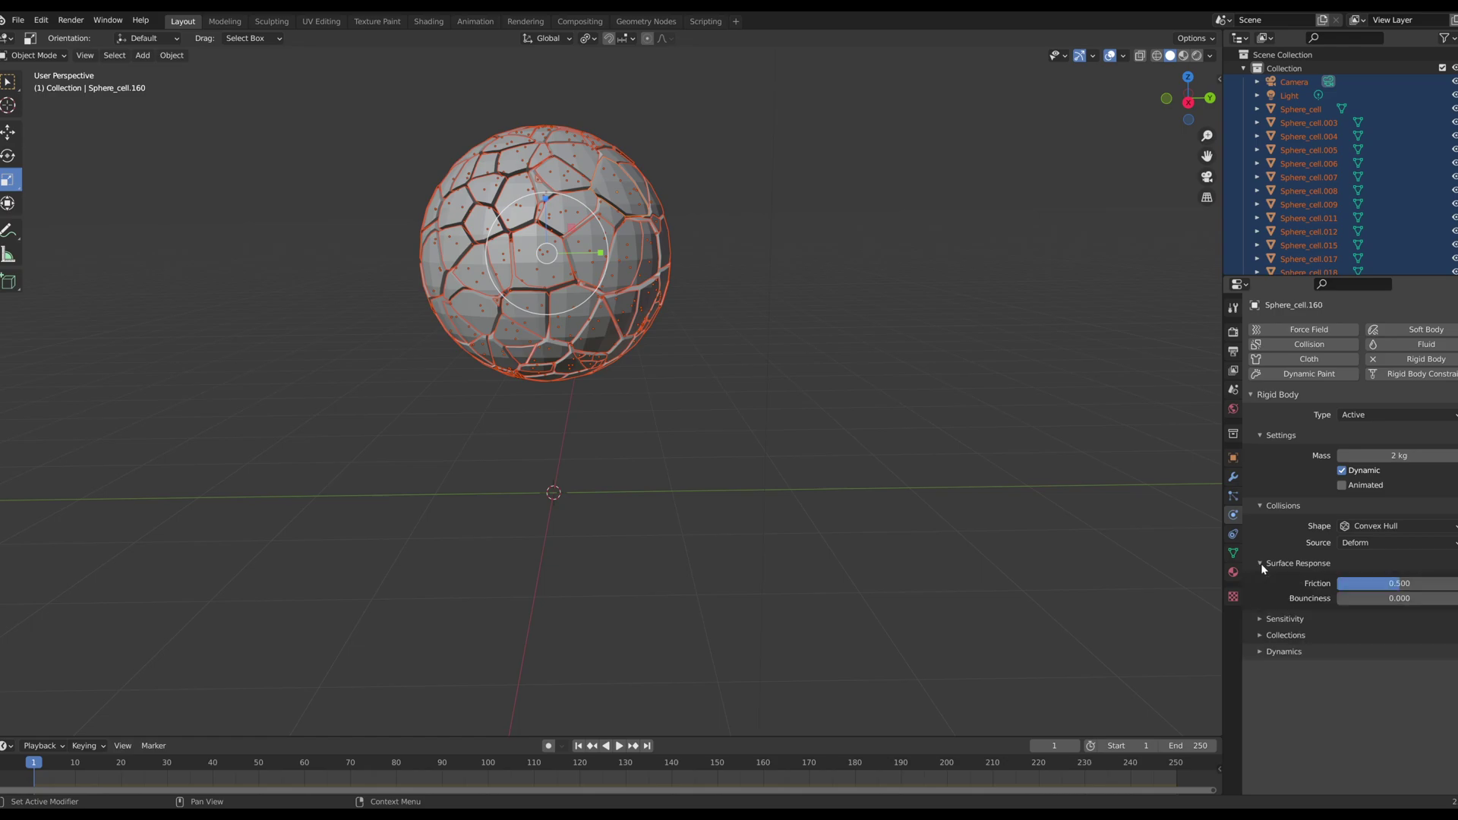
{"action": "left_click", "coordinate": [1406, 584]}
{"action": "type", "text": ".60"}
{"action": "key", "text": "Return"}
{"action": "left_click", "coordinate": [1386, 596]}
{"action": "type", "text": ".001"}
{"action": "key", "text": "Return"}
{"action": "left_click", "coordinate": [1388, 596]}
{"action": "type", "text": ".01"}
{"action": "key", "text": "Return"}
Step: Enable the collision margin in the active cell's rigid body sensitivity settings and set it to 0.01 m
{"action": "left_click", "coordinate": [1259, 620]}
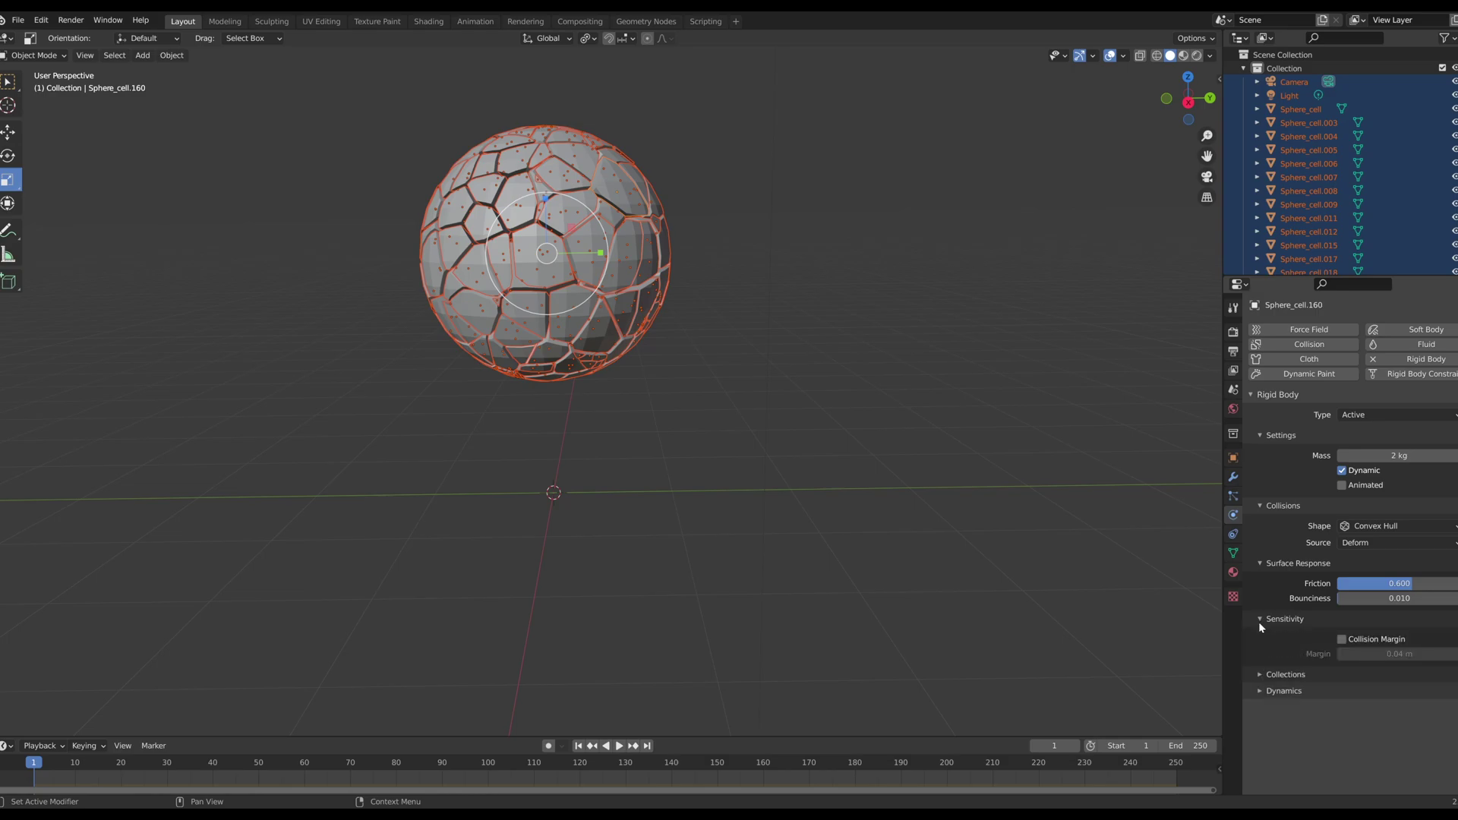
{"action": "left_click", "coordinate": [1342, 640]}
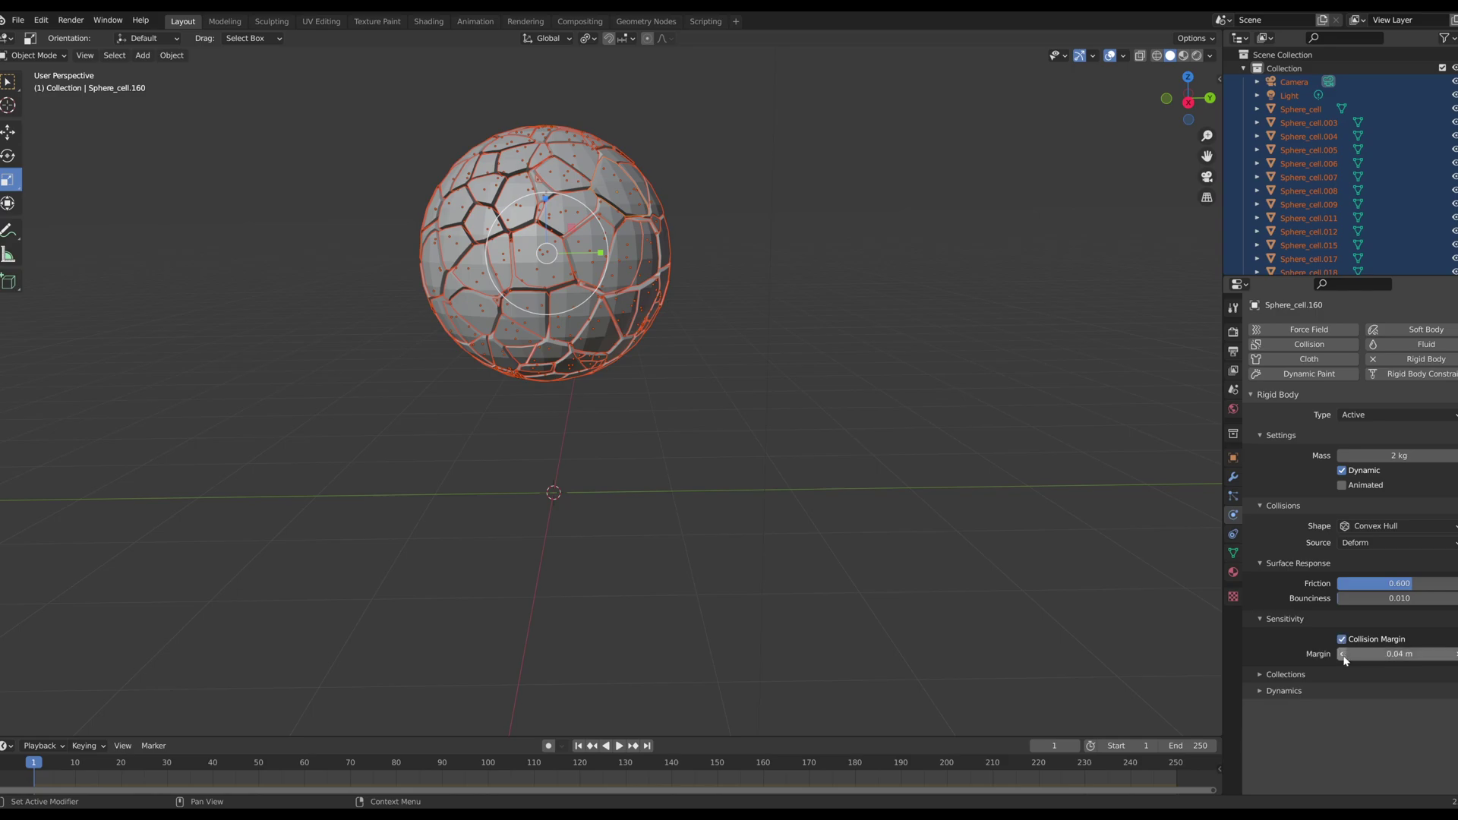
{"action": "left_click", "coordinate": [1342, 655]}
{"action": "left_click", "coordinate": [1351, 656]}
{"action": "key", "text": "BackSpace"}
{"action": "type", "text": "1"}
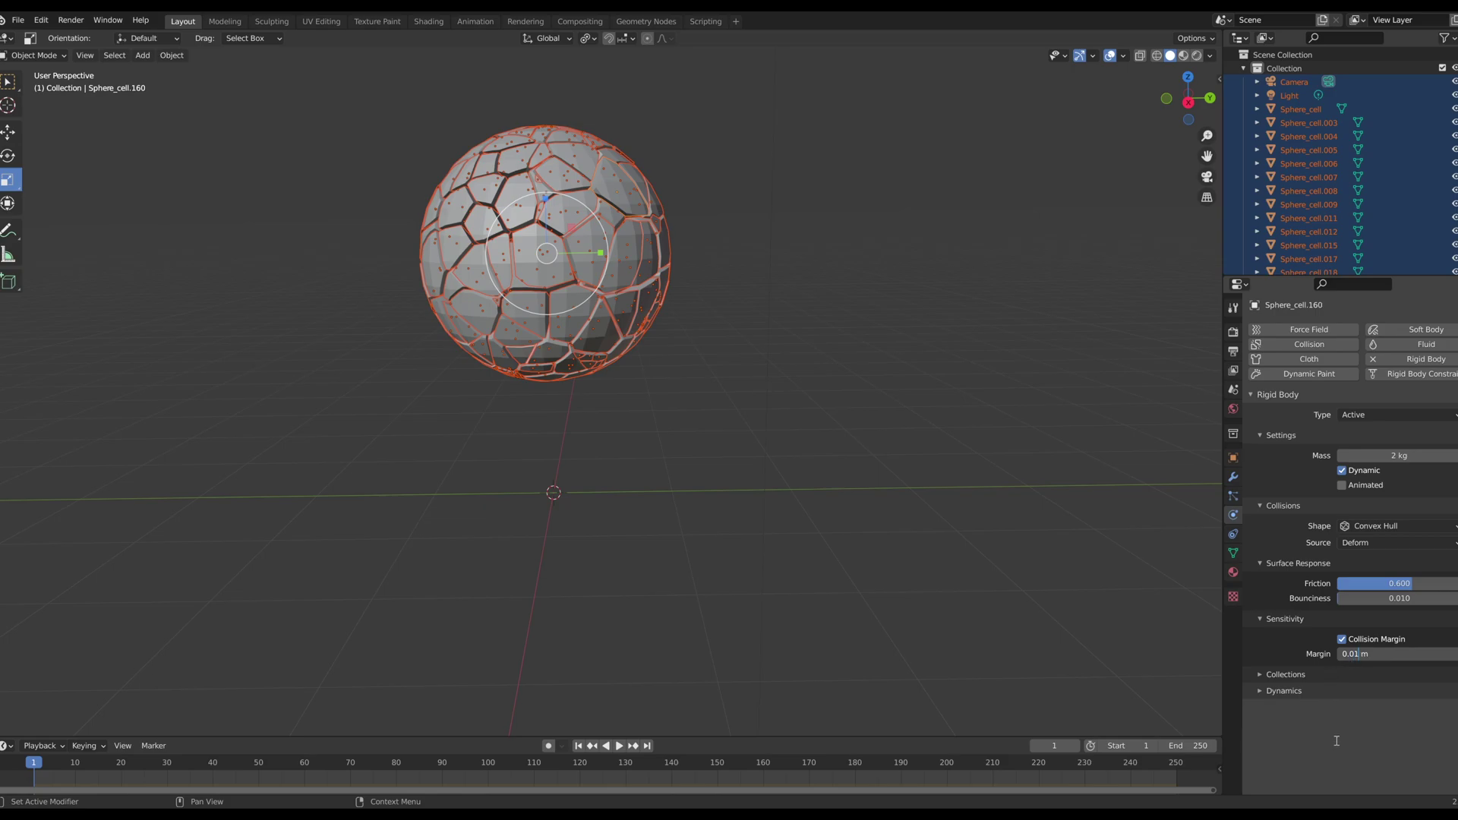
{"action": "key", "text": "Return"}
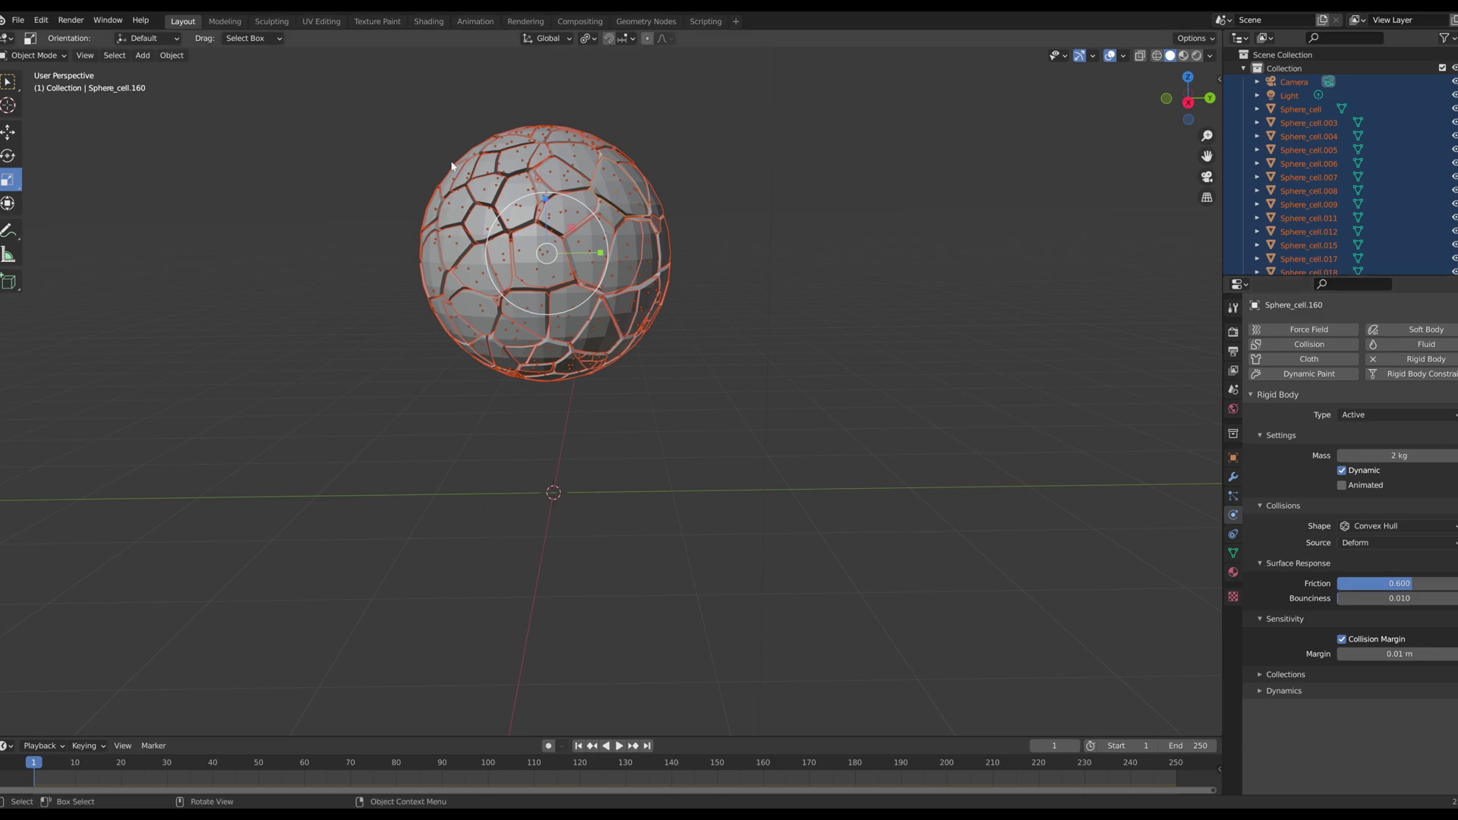
Step: Copy the active cell's rigid body settings to all the selected sphere cells with Copy from Active
{"action": "left_click", "coordinate": [176, 58]}
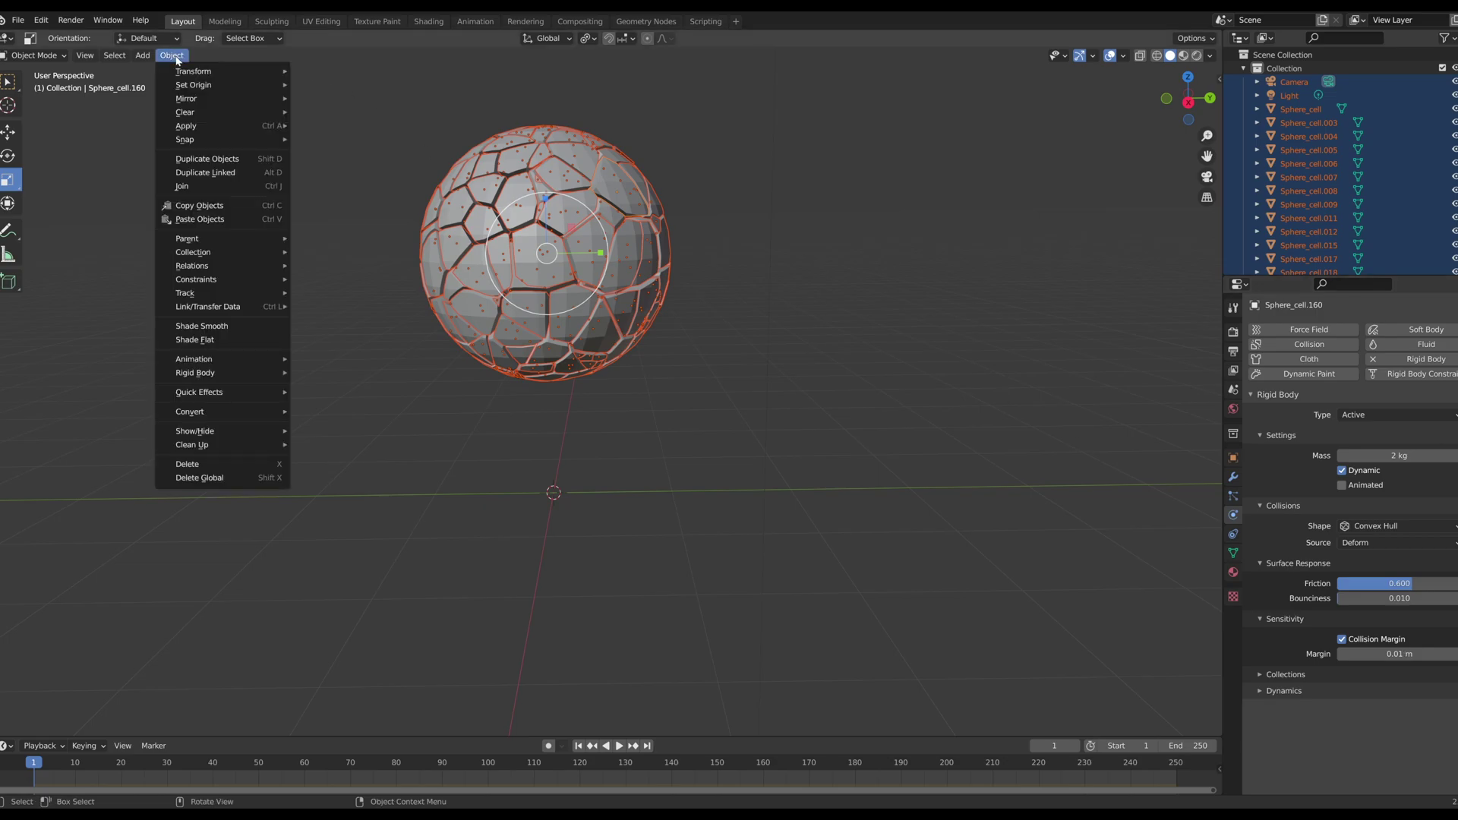
{"action": "mouse_move", "coordinate": [220, 373]}
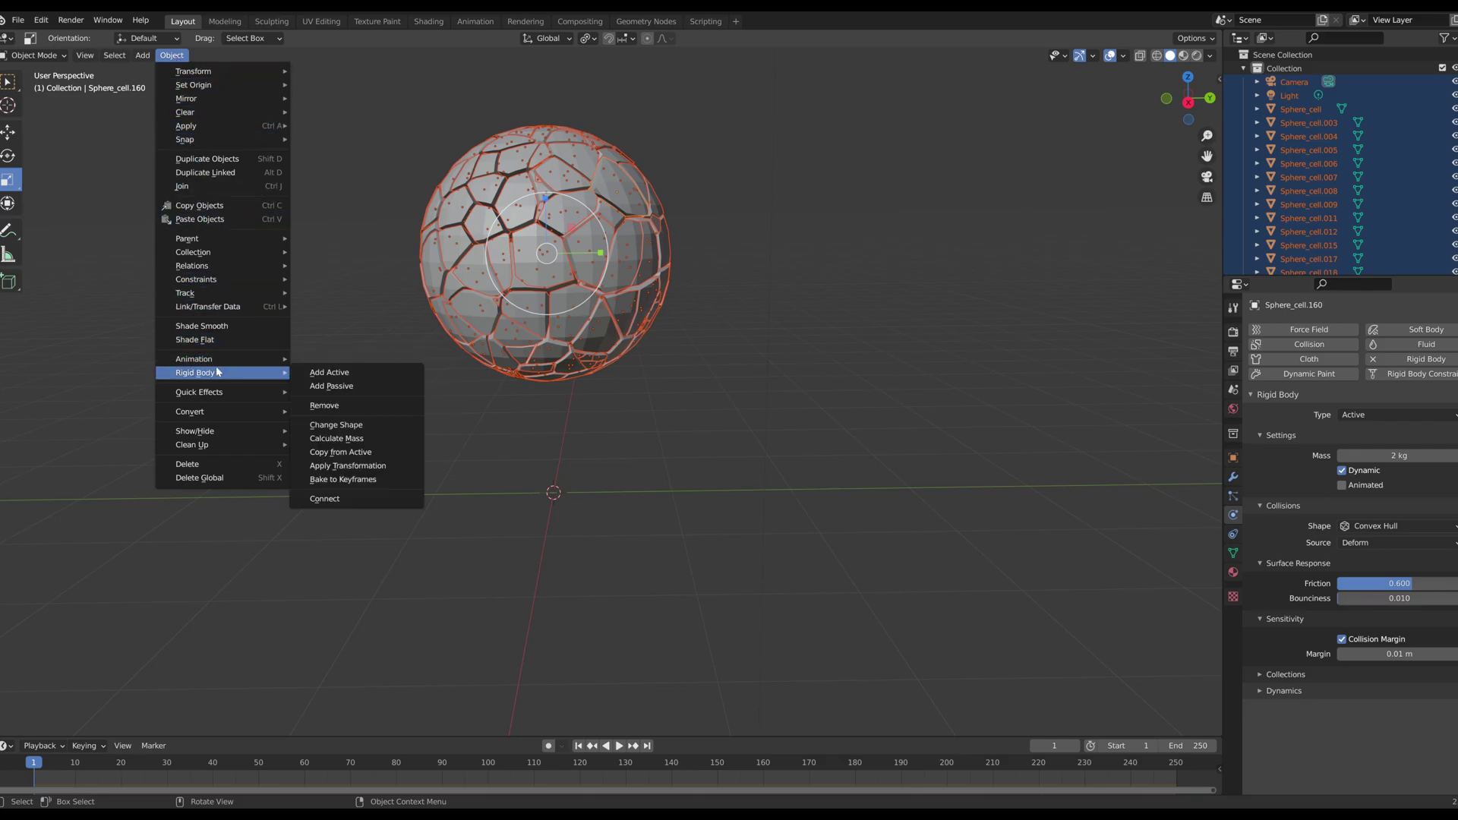
{"action": "left_click", "coordinate": [357, 455]}
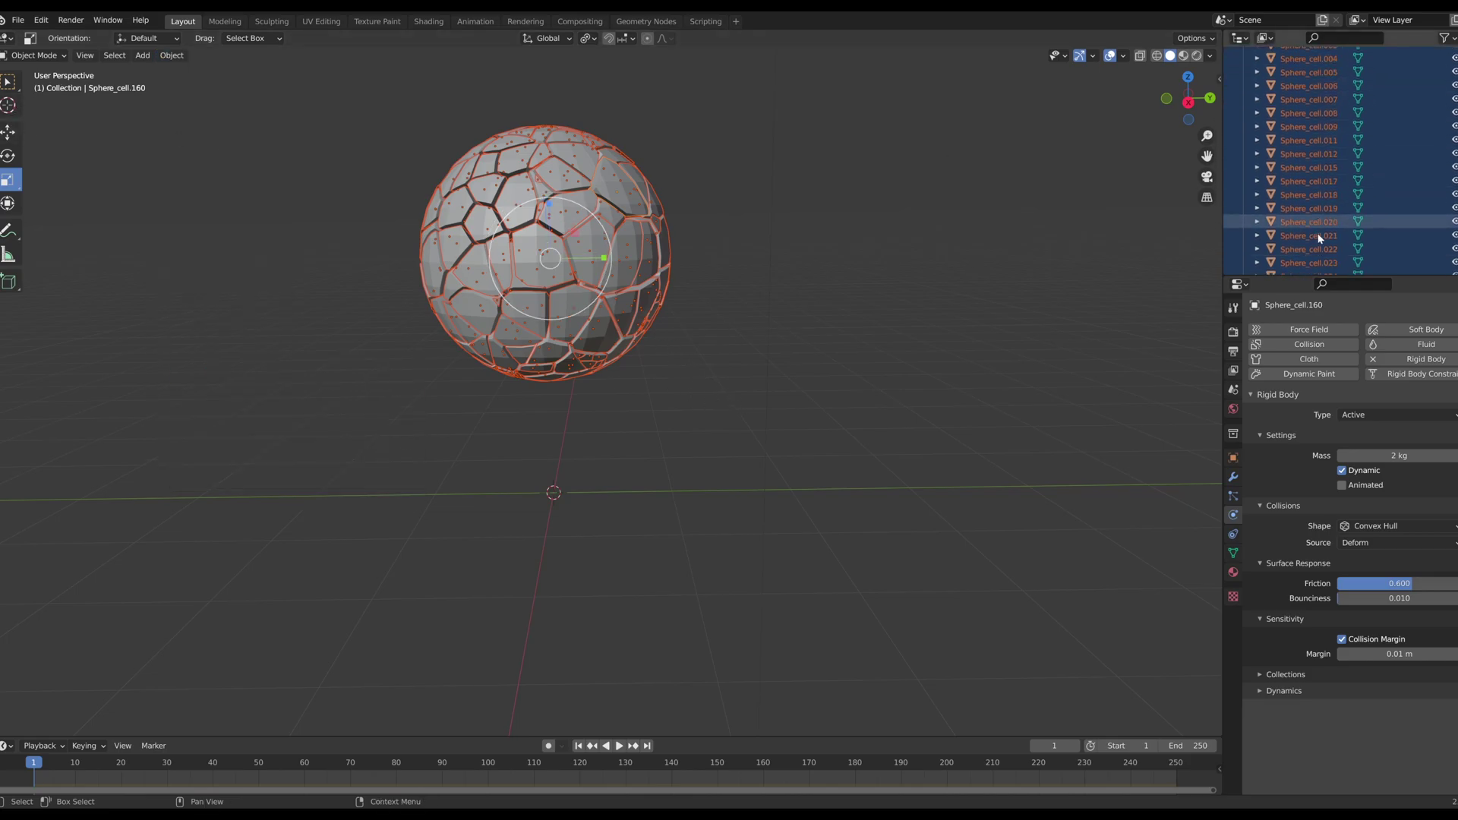
Step: Move the selected sphere cells straight up, higher above the grid, and deselect everything
{"action": "scroll", "coordinate": [1316, 235], "scroll_direction": "up", "scroll_amount": 5}
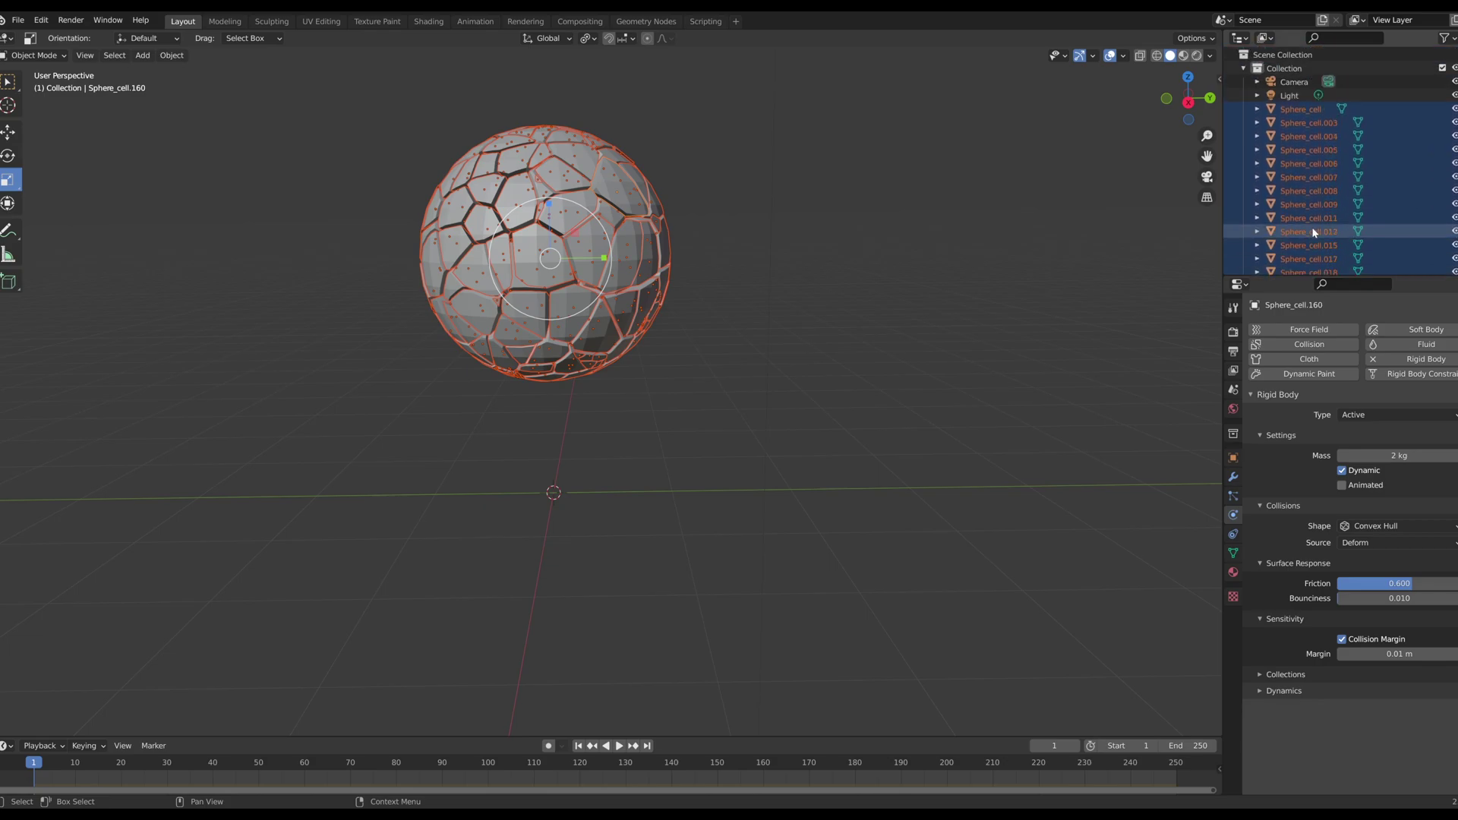
{"action": "left_click", "coordinate": [23, 138]}
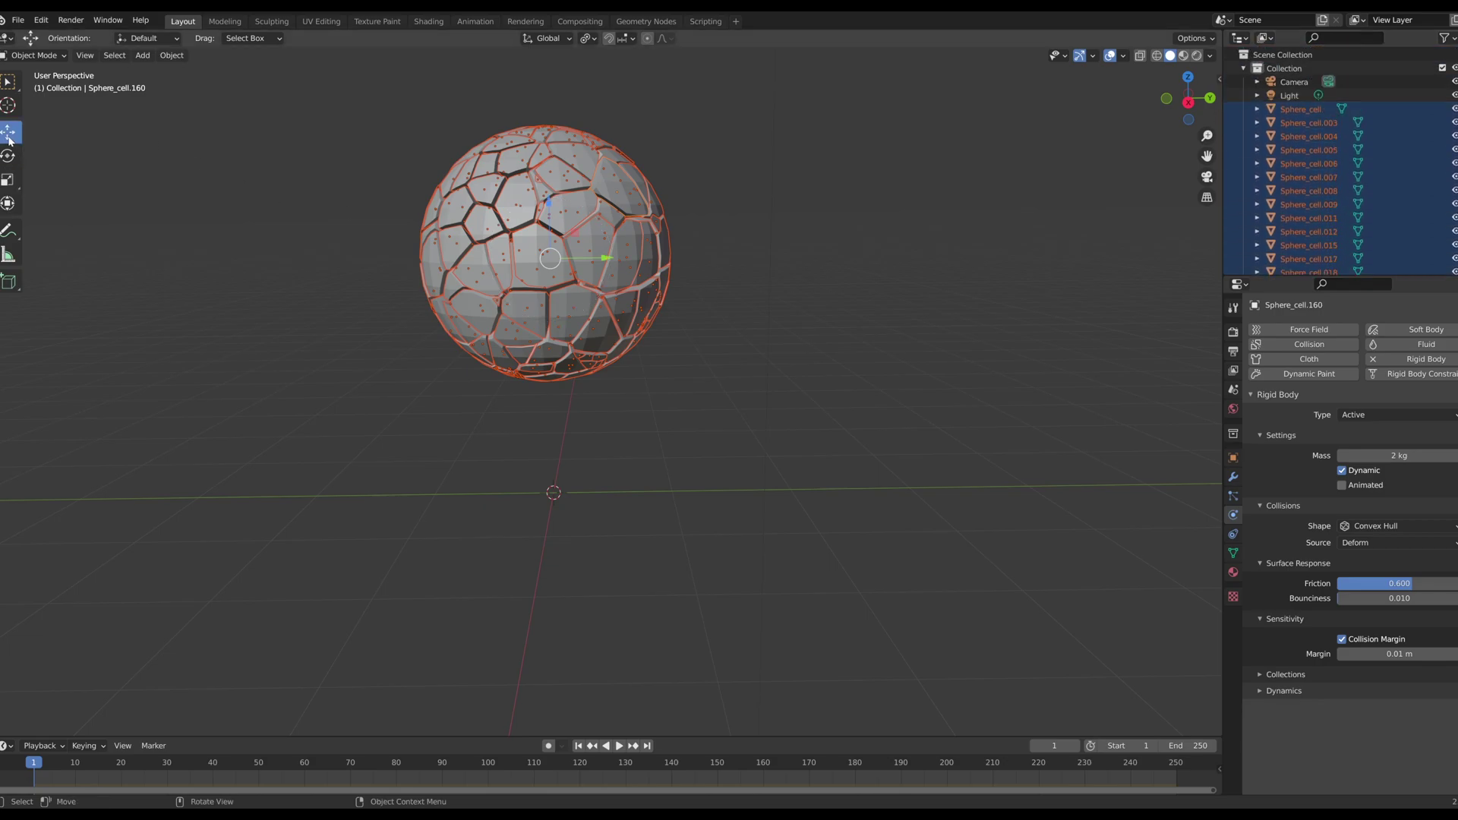
{"action": "left_click_drag", "start_coordinate": [550, 215], "coordinate": [164, 127]}
{"action": "left_click", "coordinate": [445, 342]}
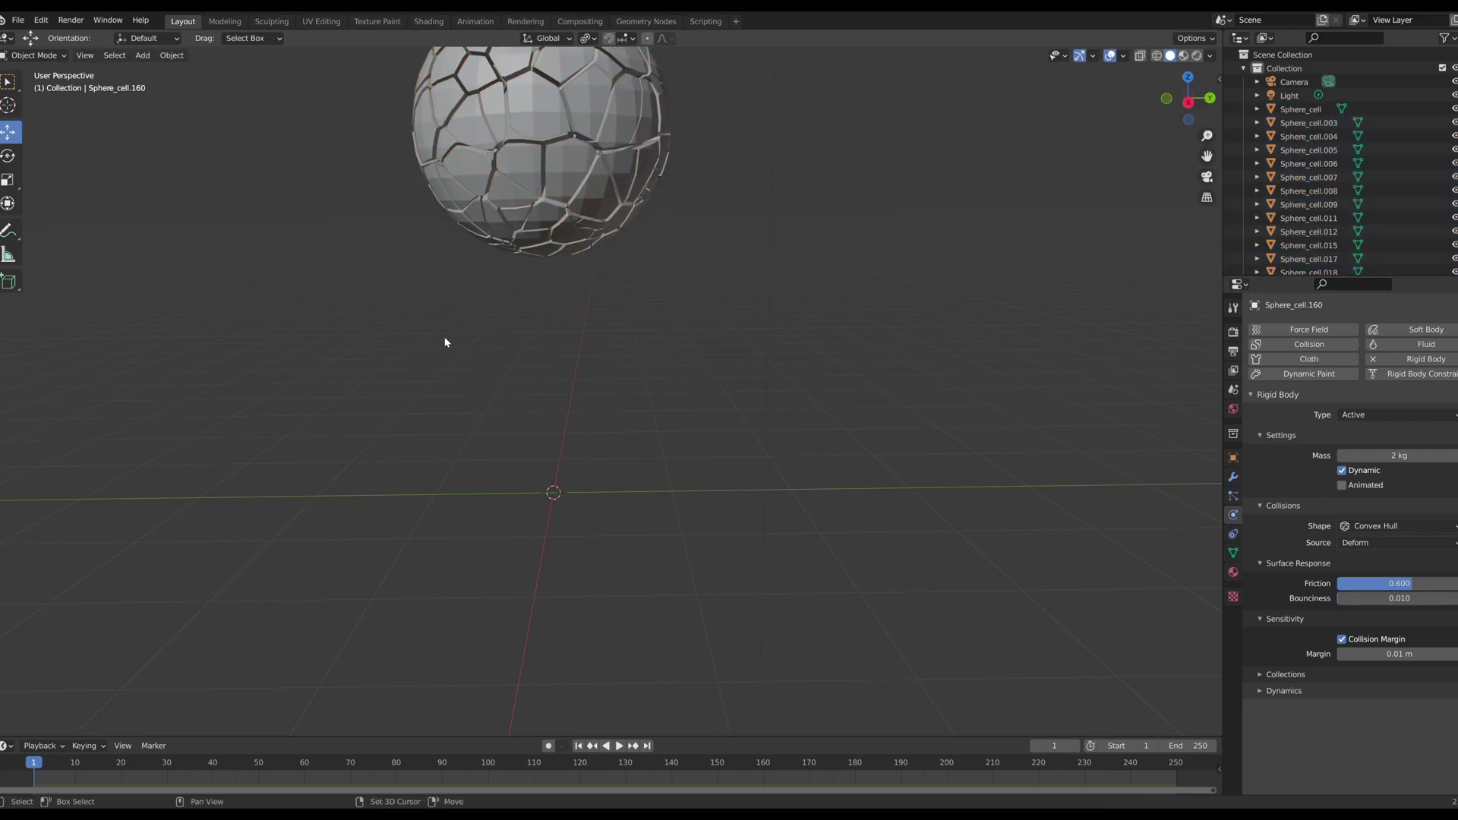
Step: Add a plane at the origin and scale it up in X and Y into a large floor beneath the sphere
{"action": "key", "text": "shift+a"}
{"action": "mouse_move", "coordinate": [448, 338]}
{"action": "left_click", "coordinate": [521, 341]}
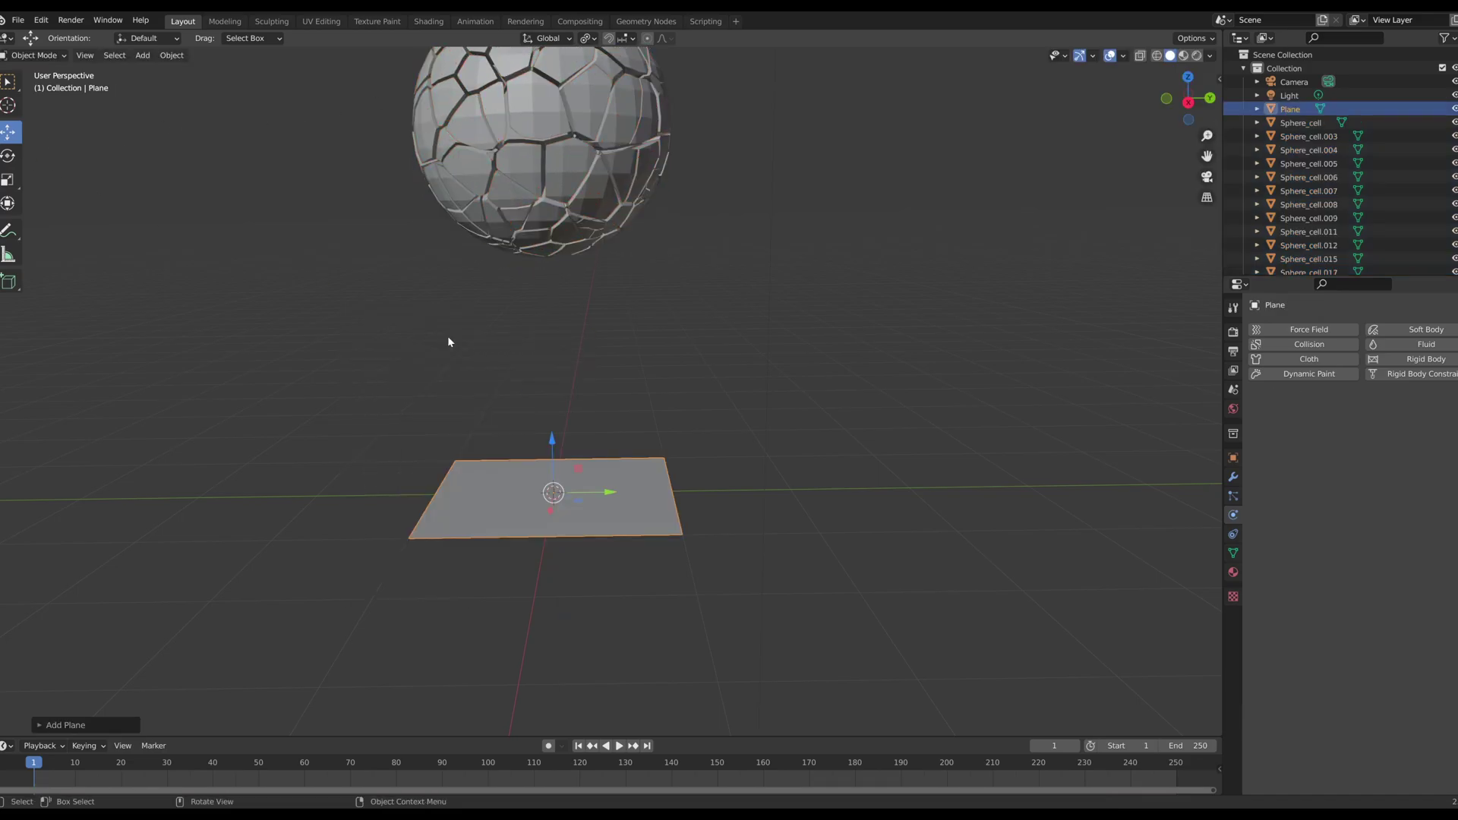
{"action": "left_click", "coordinate": [8, 179]}
{"action": "left_click_drag", "start_coordinate": [608, 492], "coordinate": [751, 492]}
{"action": "left_click_drag", "start_coordinate": [551, 512], "coordinate": [501, 608]}
{"action": "mouse_move", "coordinate": [609, 495]}
{"action": "left_mouse_down"}
{"action": "mouse_move", "coordinate": [634, 488]}
{"action": "mouse_move", "coordinate": [610, 497]}
{"action": "left_mouse_up"}
{"action": "scroll", "coordinate": [610, 497], "scroll_direction": "down", "scroll_amount": 2}
{"action": "scroll", "coordinate": [609, 498], "scroll_direction": "down", "scroll_amount": 2}
{"action": "mouse_move", "coordinate": [599, 497]}
{"action": "middle_mouse_down"}
{"action": "mouse_move", "coordinate": [733, 501]}
{"action": "mouse_move", "coordinate": [709, 397]}
{"action": "mouse_move", "coordinate": [768, 367]}
{"action": "middle_mouse_up"}
{"action": "scroll", "coordinate": [762, 371], "scroll_direction": "up", "scroll_amount": 2}
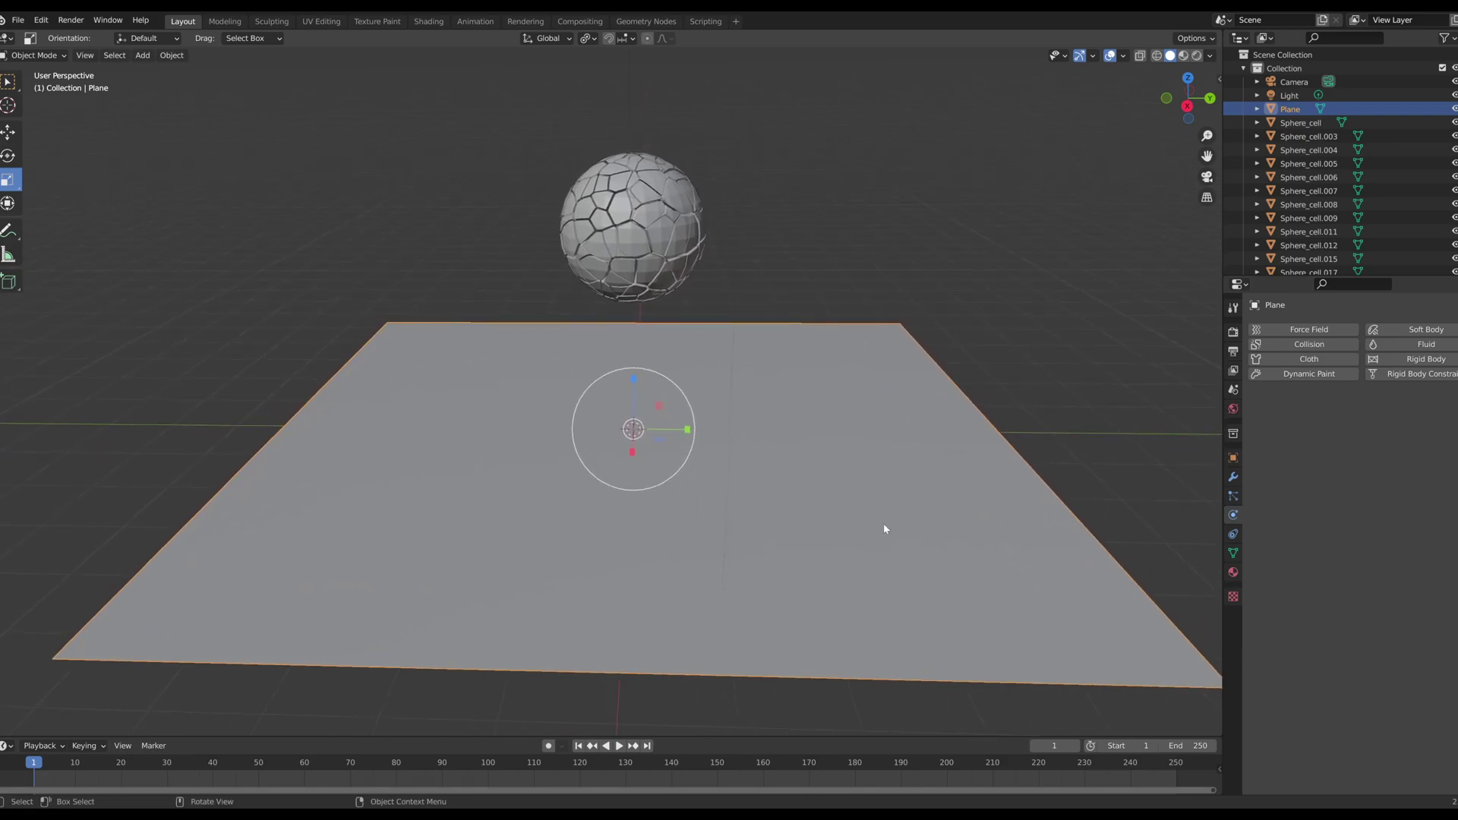
Step: Add a rigid body to the plane with its collision margin enabled and its type set to Passive
{"action": "left_click", "coordinate": [1427, 360]}
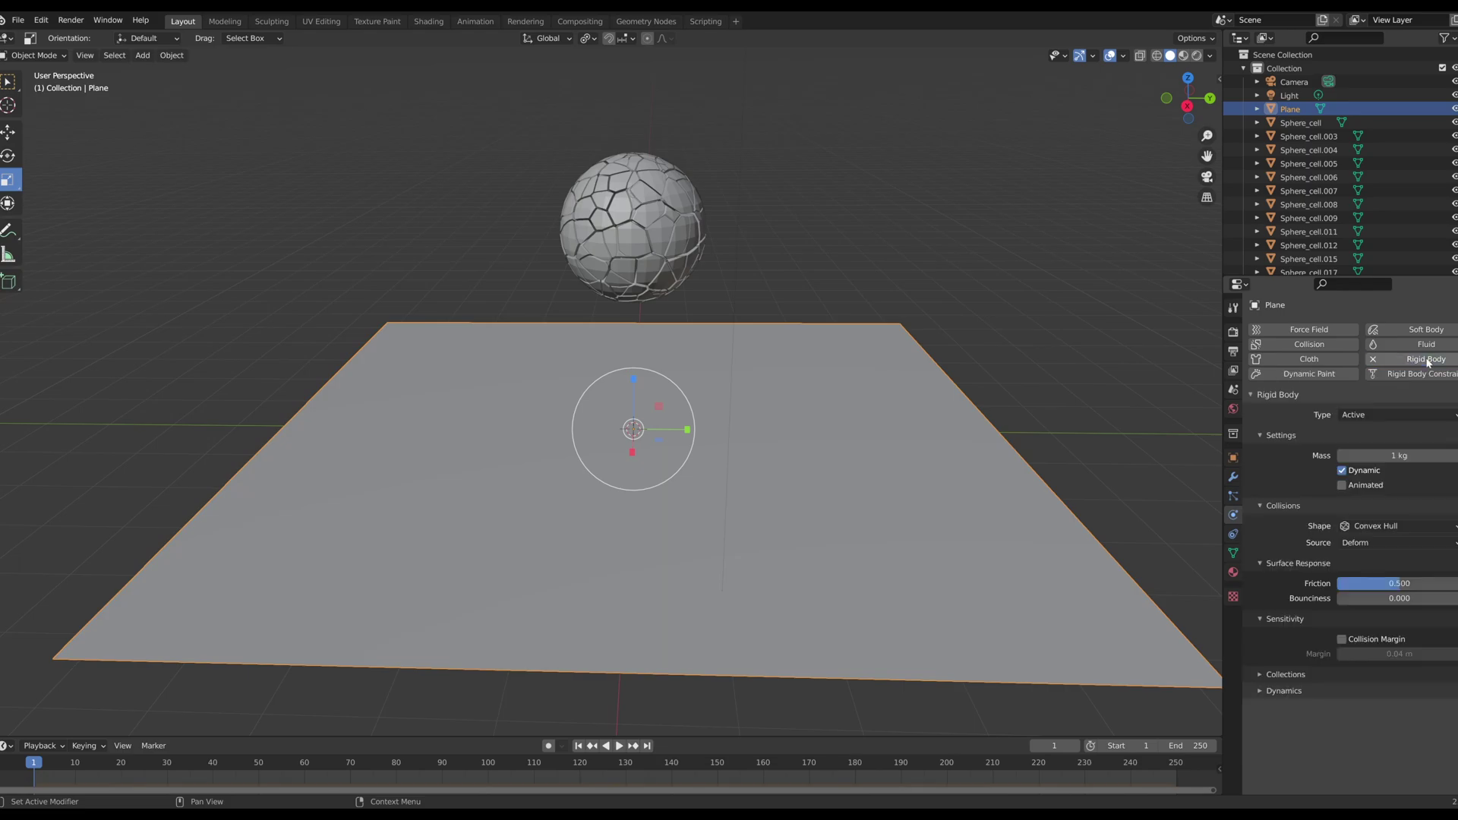
{"action": "left_click", "coordinate": [1342, 640]}
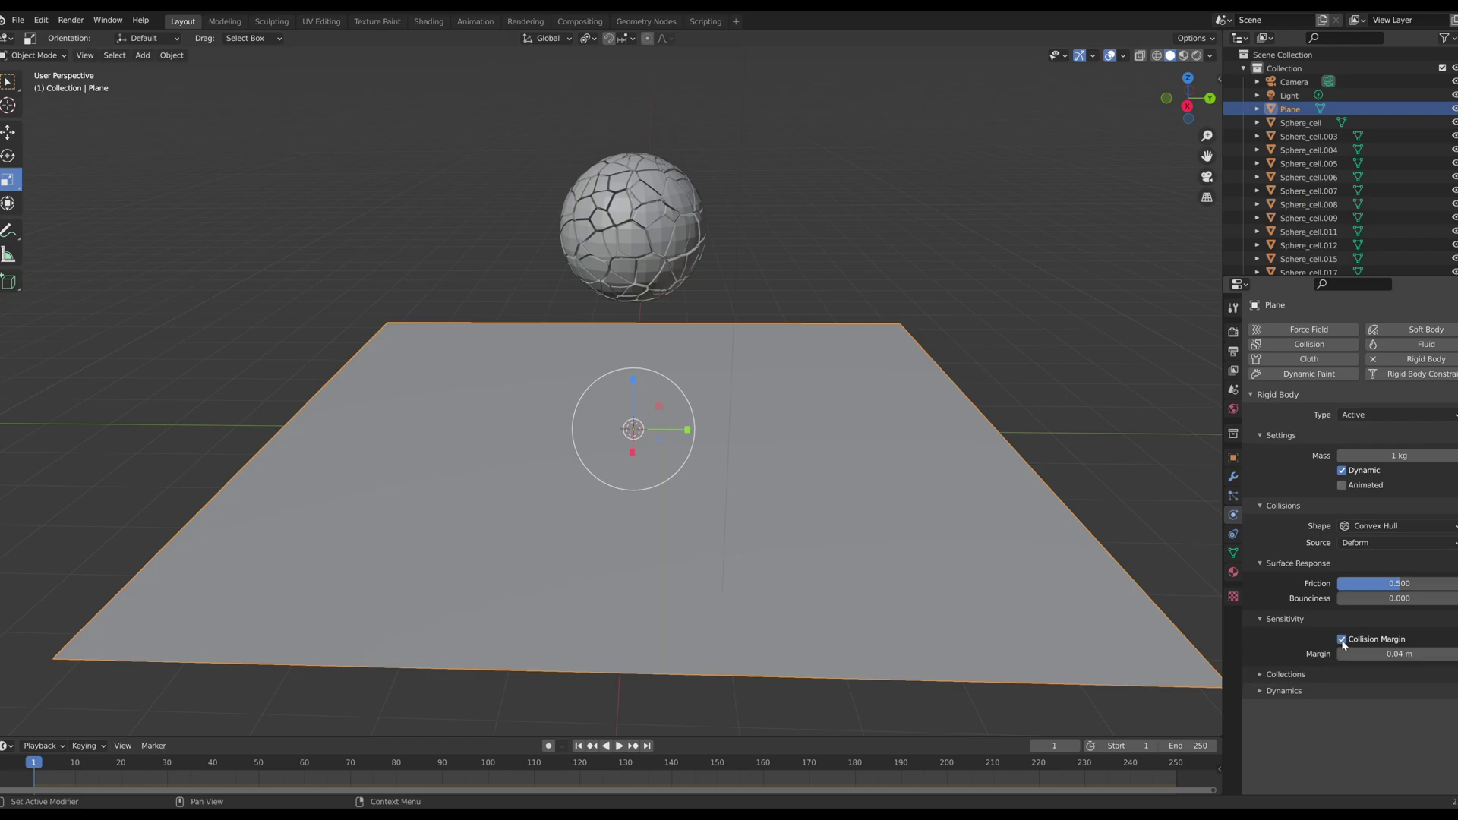
{"action": "left_click", "coordinate": [1363, 417]}
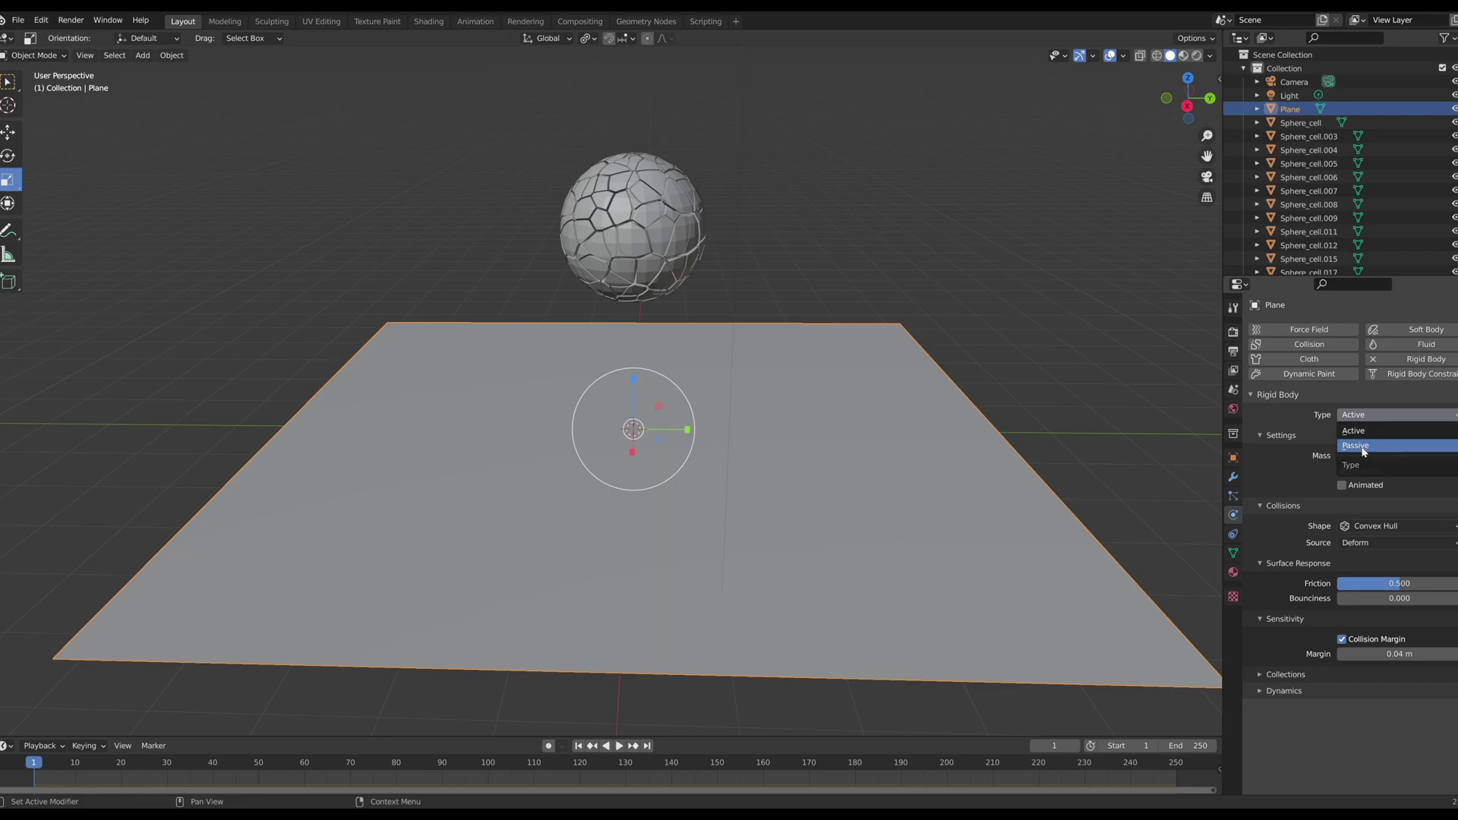
{"action": "left_click", "coordinate": [1363, 447]}
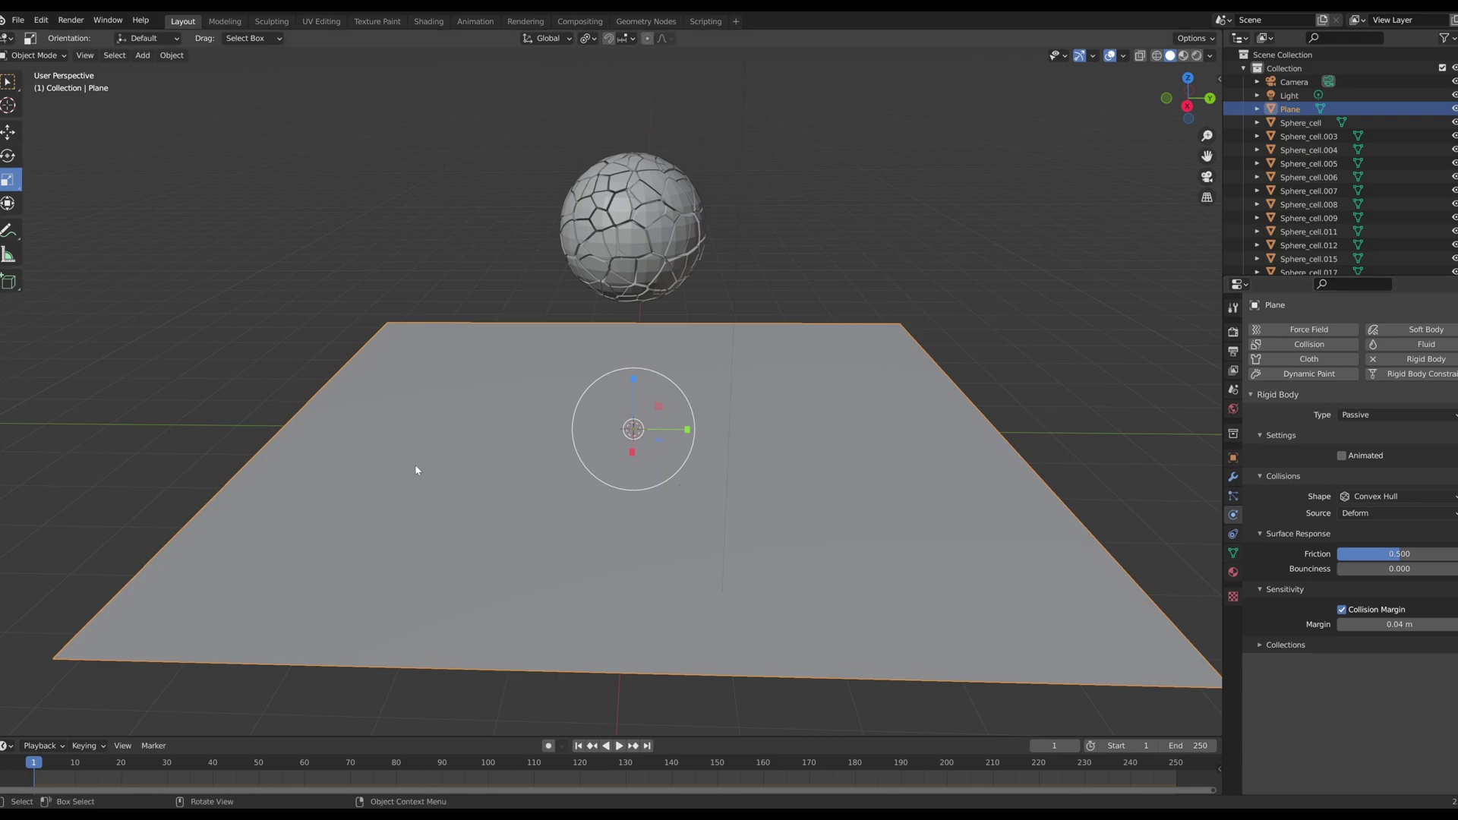
Step: Preview the simulation in rendered shading and inspect how the fractured sphere breaks apart on the plane
{"action": "middle_click_drag", "start_coordinate": [722, 493], "coordinate": [726, 487]}
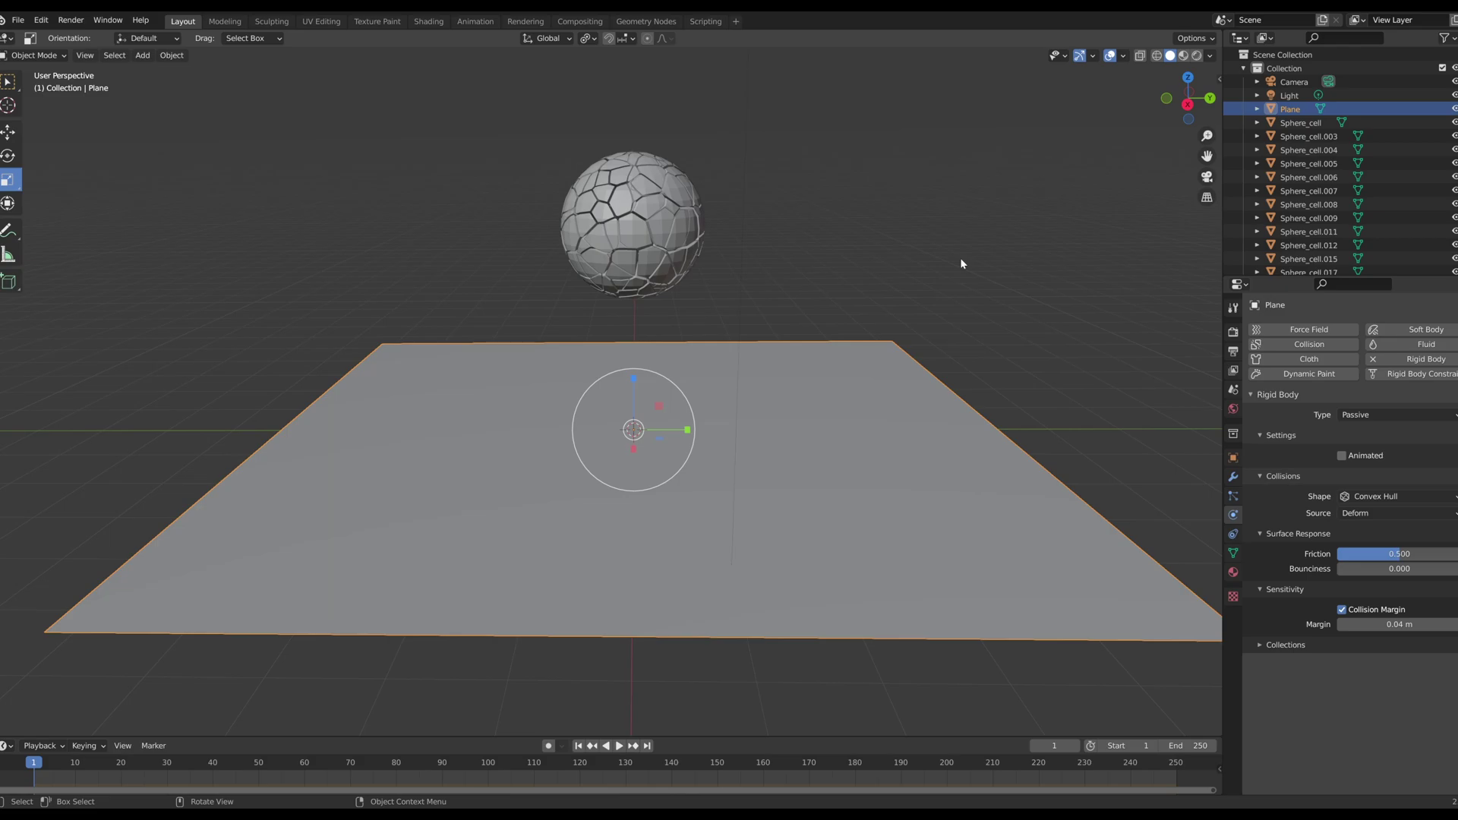
{"action": "left_click", "coordinate": [1197, 56]}
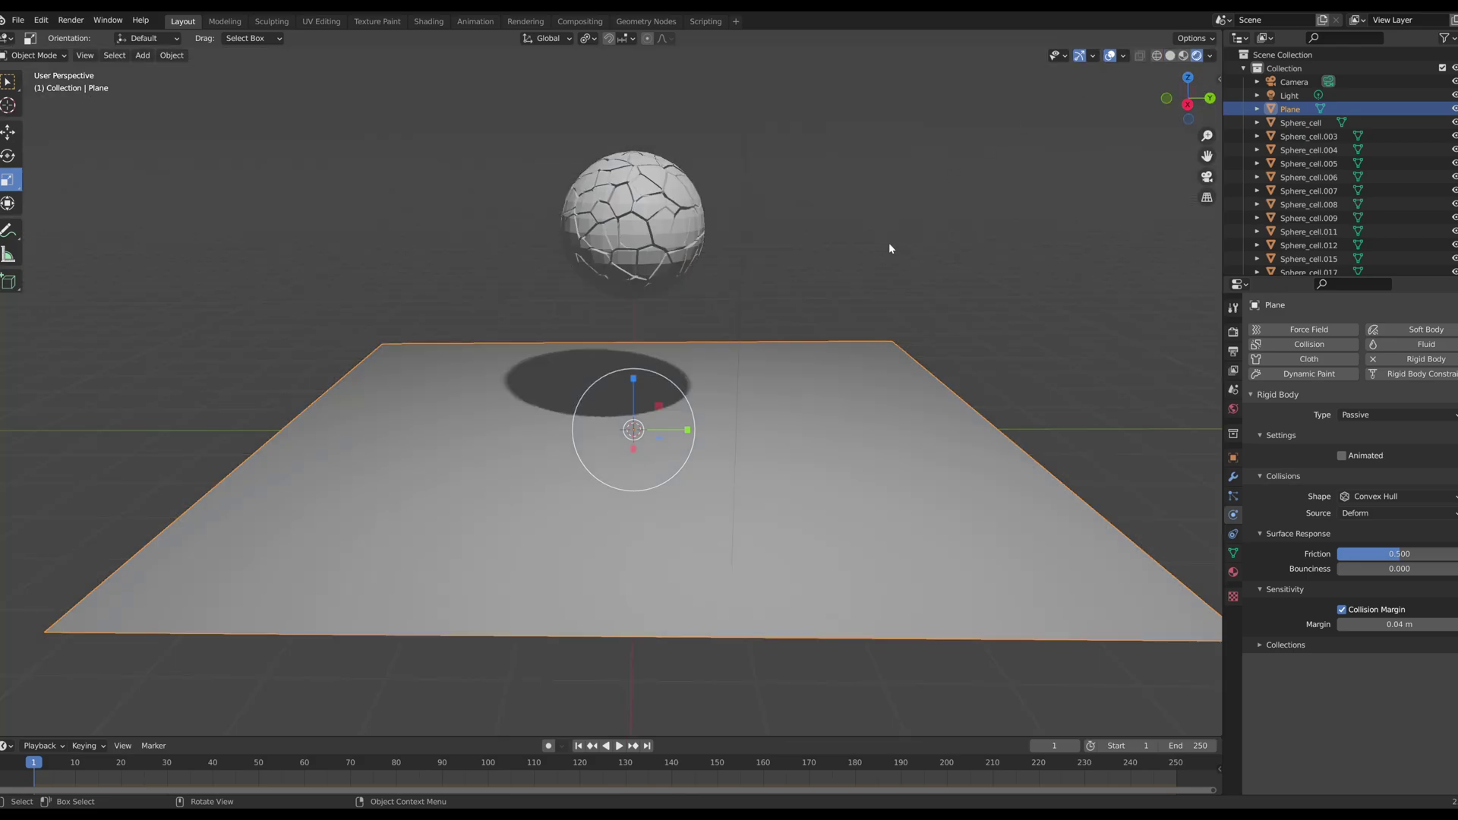
{"action": "middle_click_drag", "start_coordinate": [891, 241], "coordinate": [928, 225]}
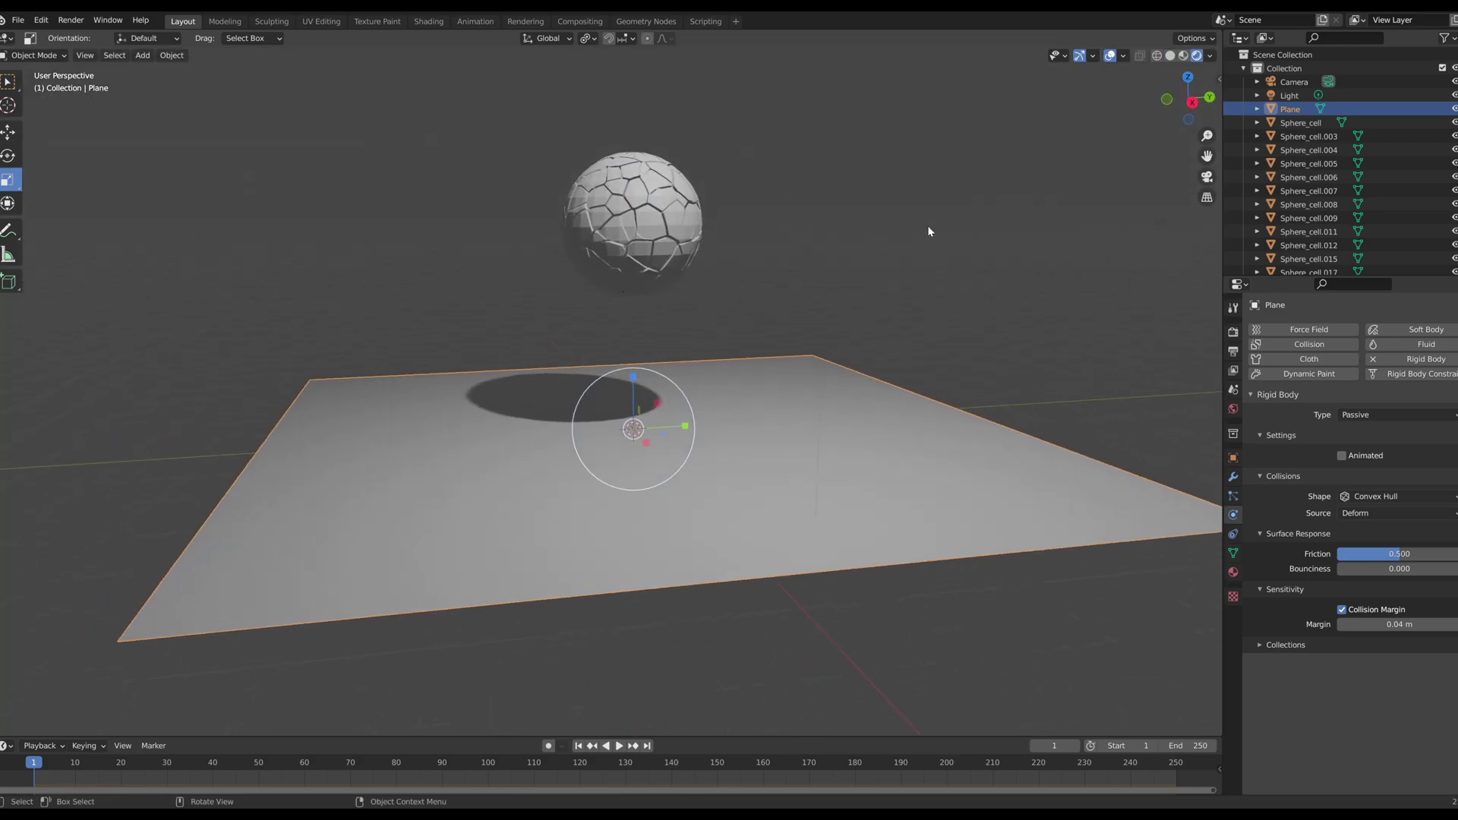
{"action": "key", "text": "space"}
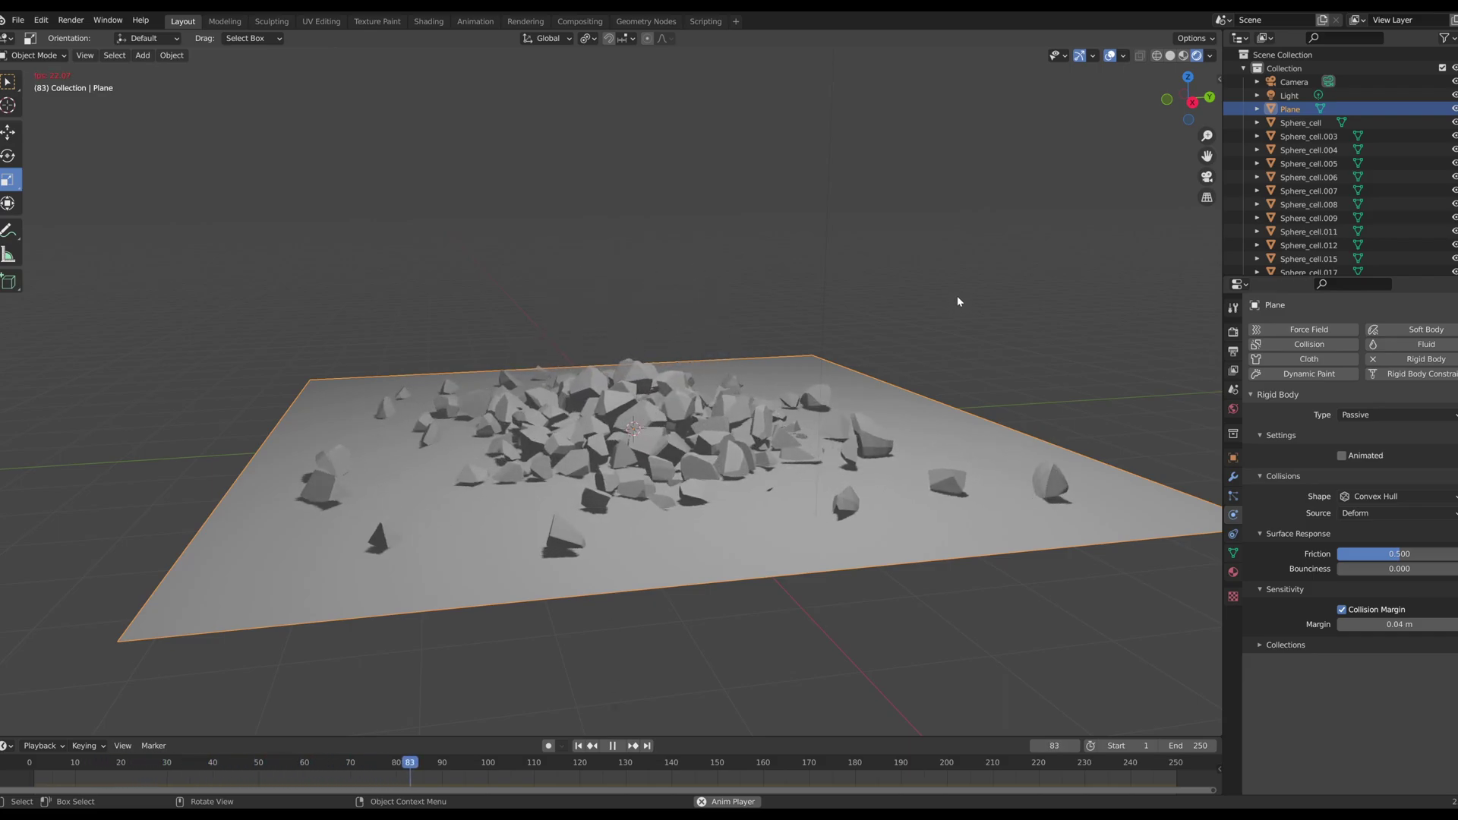
{"action": "key", "text": "space"}
{"action": "middle_click_drag", "start_coordinate": [954, 326], "coordinate": [529, 647]}
{"action": "scroll", "coordinate": [271, 463], "scroll_direction": "down", "scroll_amount": 4}
{"action": "scroll", "coordinate": [271, 458], "scroll_direction": "up", "scroll_amount": 3}
{"action": "key", "text": "space"}
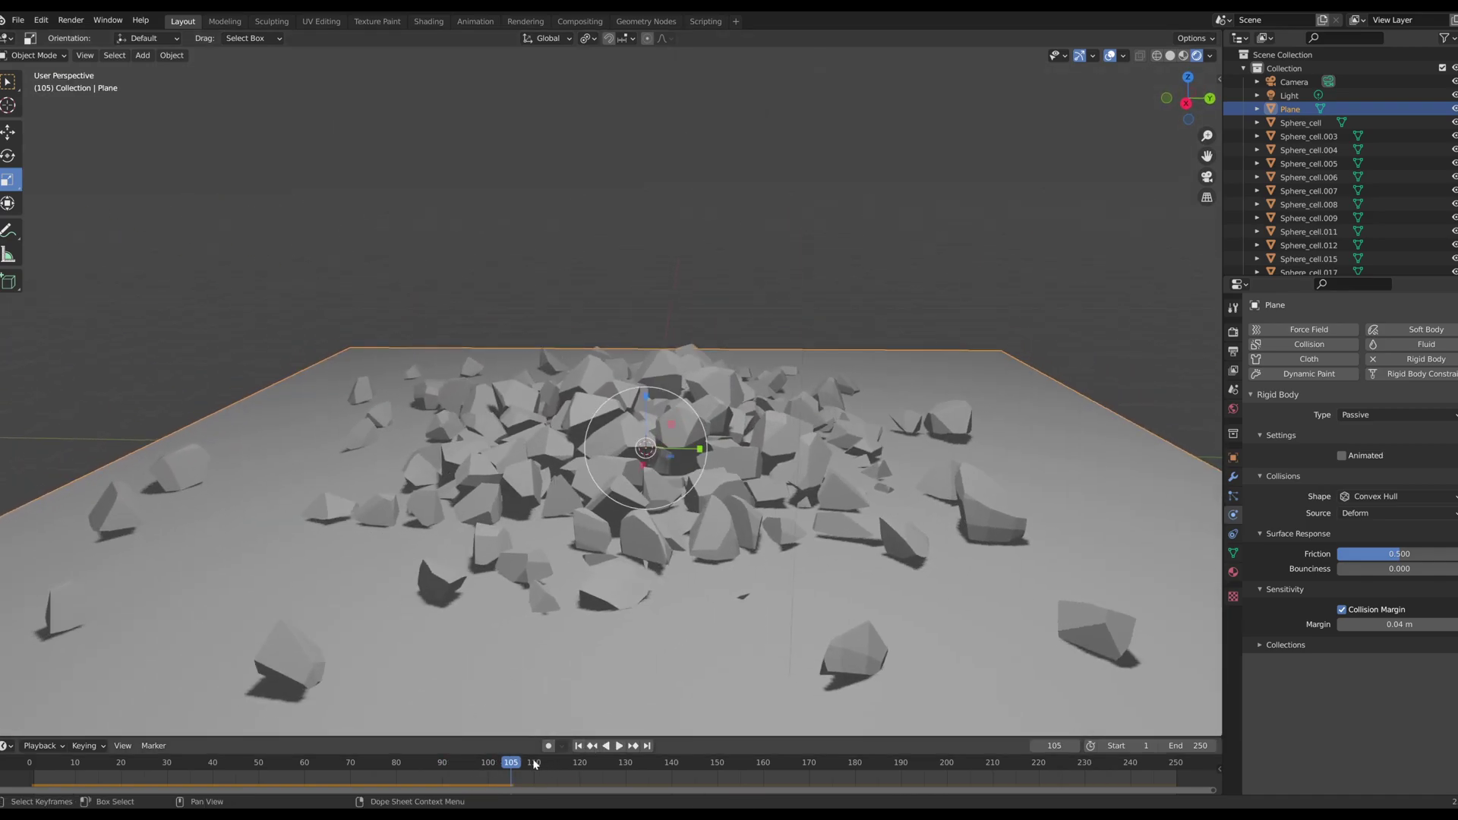
Step: Return to frame 0, select the fractured sphere cells in solid shading, and move them straight down closer to the plane
{"action": "left_click_drag", "start_coordinate": [530, 758], "coordinate": [26, 760]}
{"action": "key", "text": "space"}
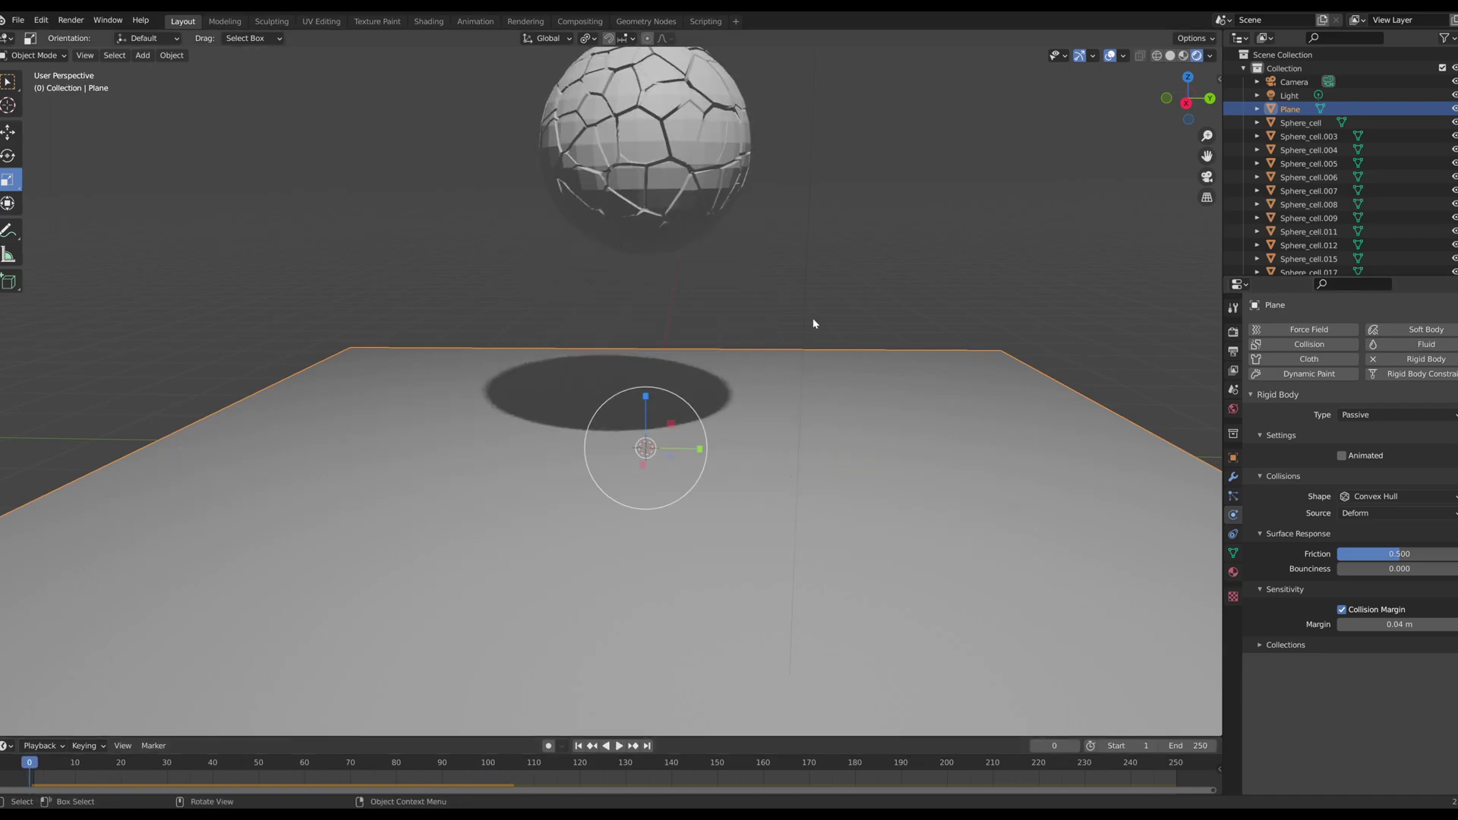
{"action": "middle_click_drag", "start_coordinate": [813, 322], "coordinate": [794, 399]}
{"action": "key", "text": "shift+space"}
{"action": "key", "text": "g"}
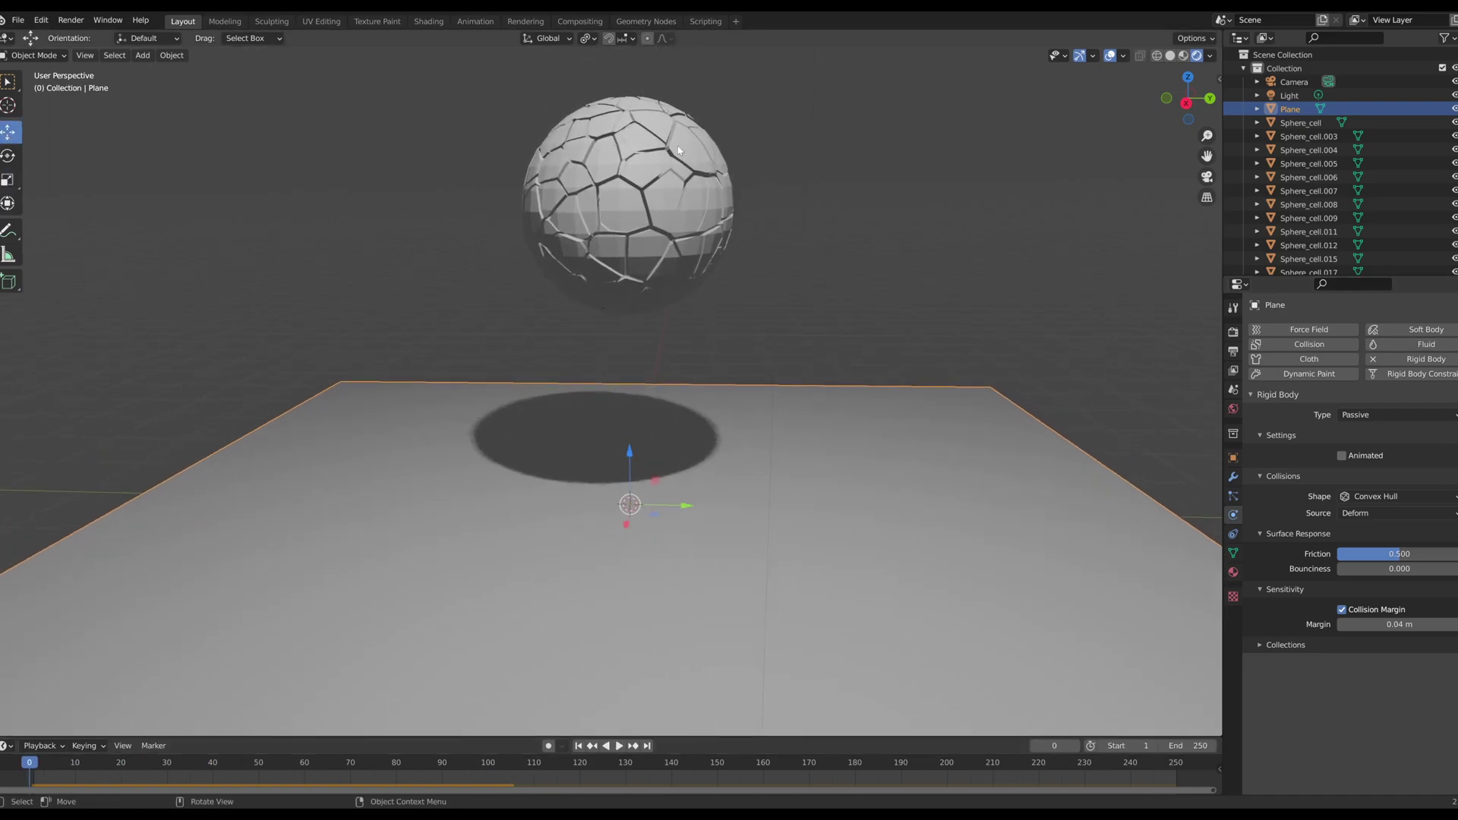
{"action": "left_click", "coordinate": [1157, 56]}
{"action": "mouse_move", "coordinate": [487, 93]}
{"action": "left_mouse_down"}
{"action": "mouse_move", "coordinate": [812, 258]}
{"action": "mouse_move", "coordinate": [833, 286]}
{"action": "left_mouse_up"}
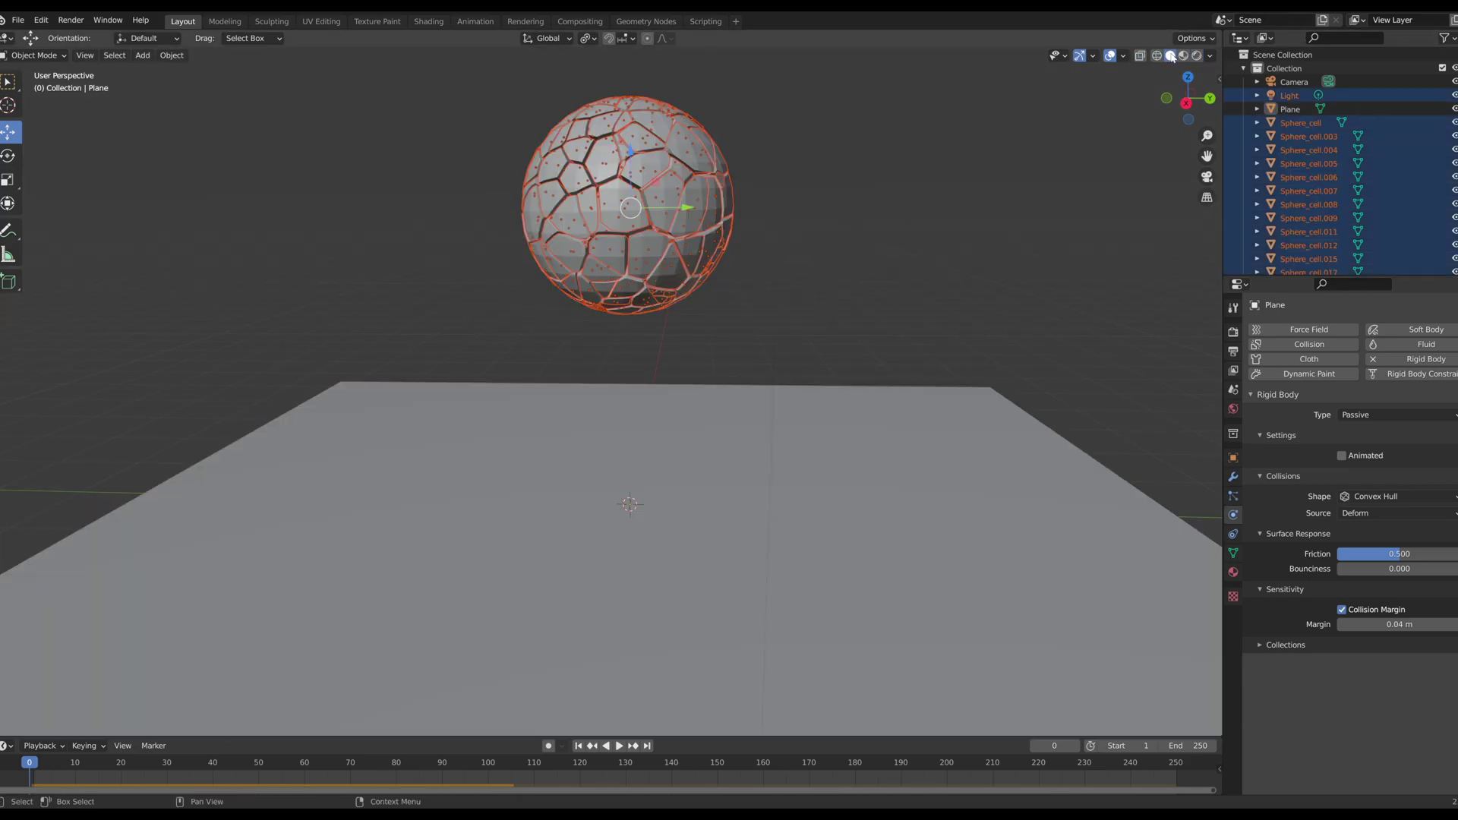
{"action": "left_click", "coordinate": [1170, 55]}
{"action": "left_click_drag", "start_coordinate": [633, 152], "coordinate": [774, 355]}
Step: Play the simulation from the lowered height to about frame 60 and examine the scattered pieces on the plane
{"action": "mouse_move", "coordinate": [772, 351]}
{"action": "middle_mouse_down"}
{"action": "mouse_move", "coordinate": [784, 341]}
{"action": "mouse_move", "coordinate": [771, 347]}
{"action": "middle_mouse_up"}
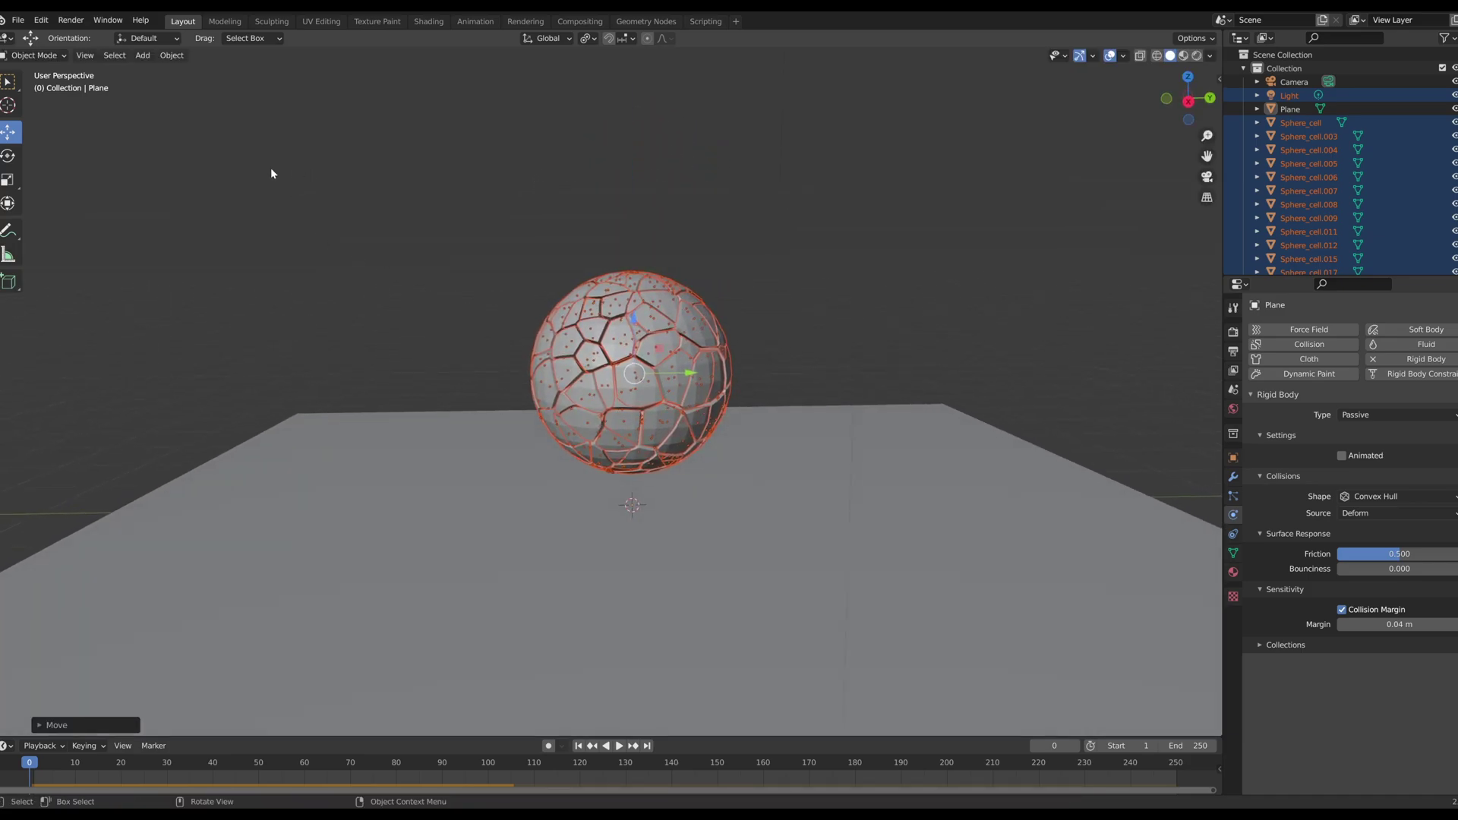
{"action": "key", "text": "space"}
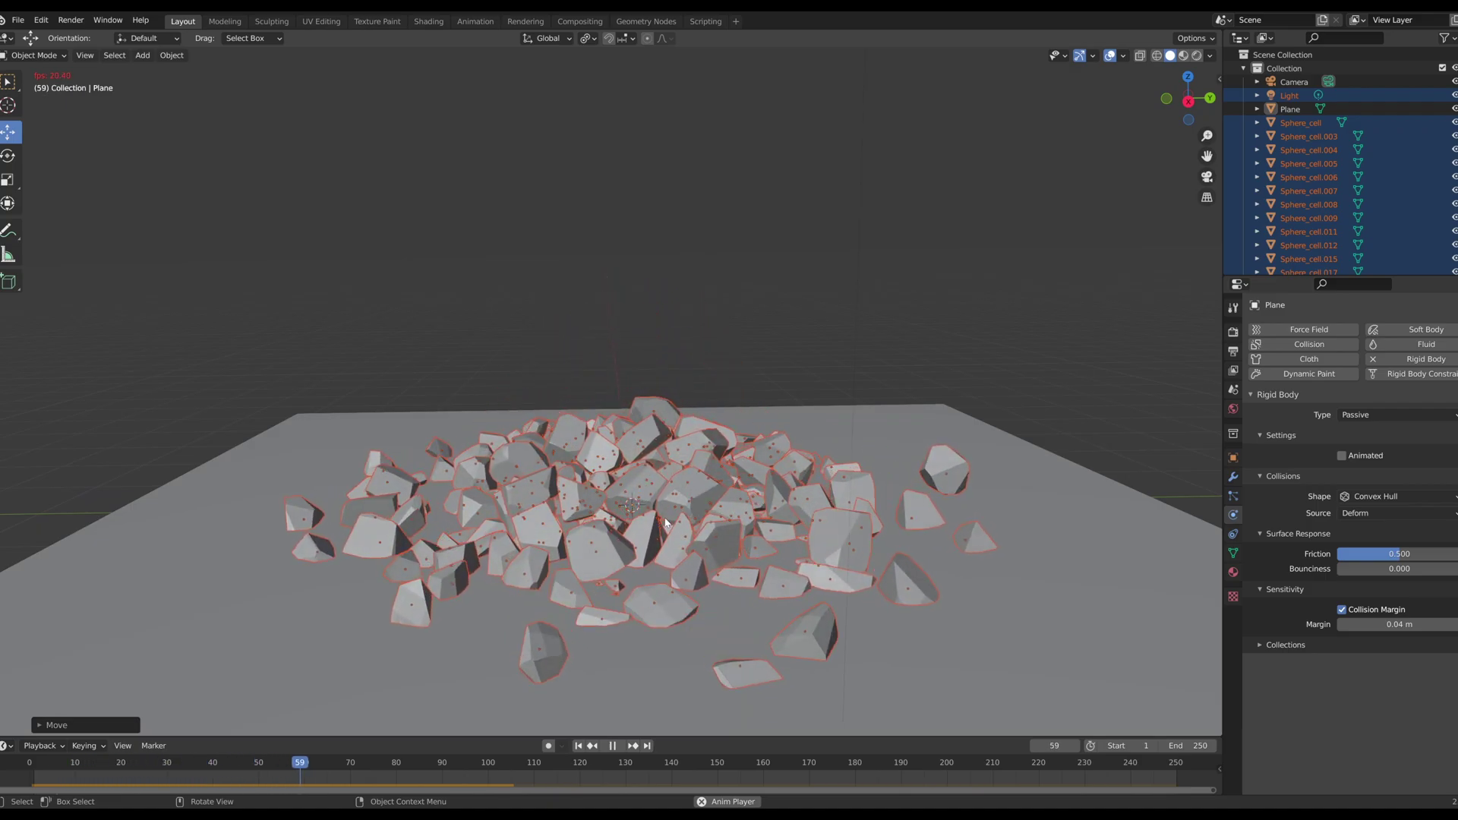
{"action": "key", "text": "space"}
{"action": "middle_click_drag", "start_coordinate": [733, 548], "coordinate": [697, 559]}
{"action": "scroll", "coordinate": [698, 559], "scroll_direction": "up", "scroll_amount": 2}
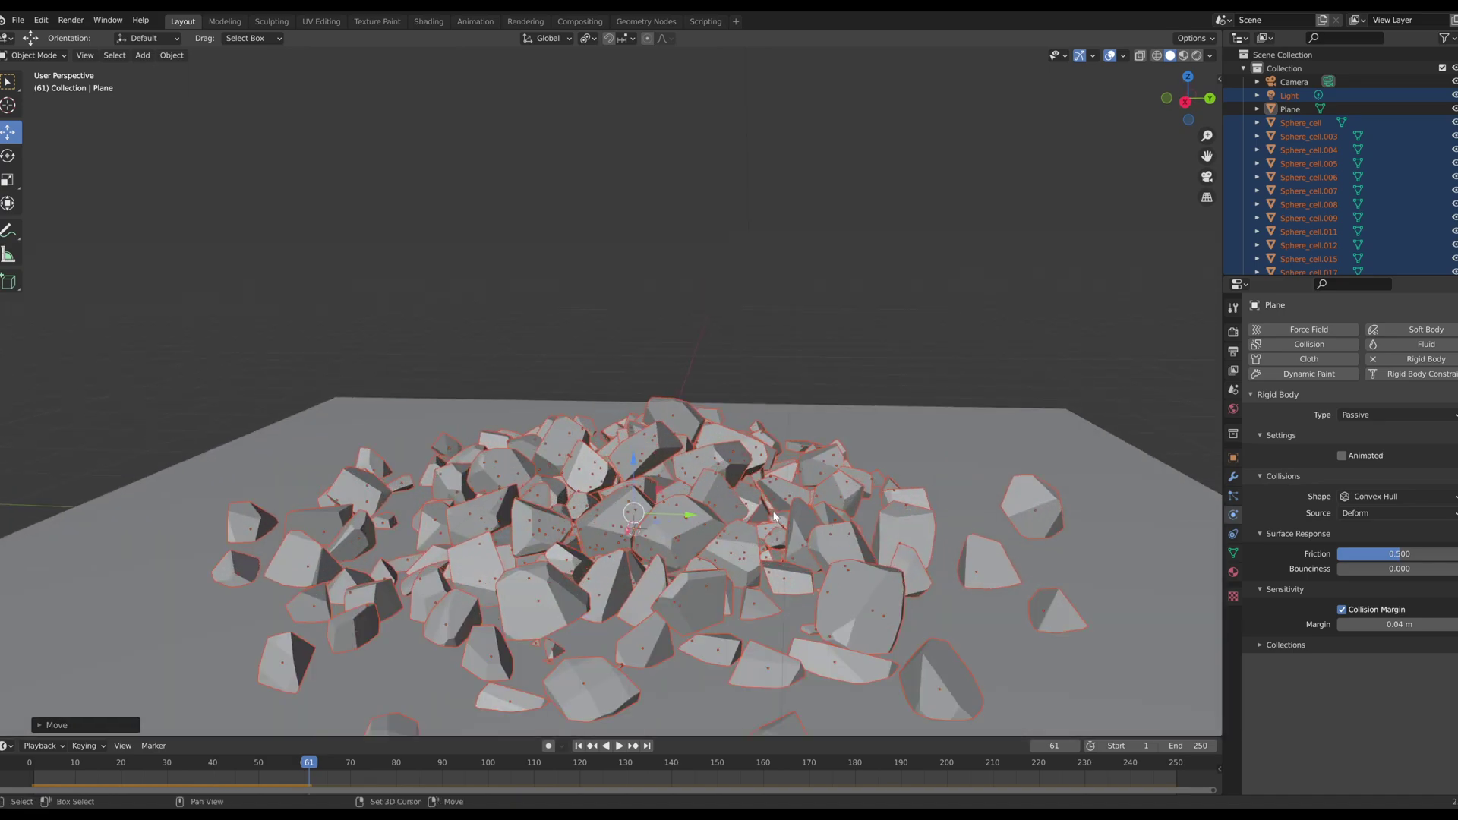
{"action": "scroll", "coordinate": [772, 510], "scroll_direction": "up", "scroll_amount": 2}
{"action": "middle_click_drag", "start_coordinate": [762, 441], "coordinate": [726, 443]}
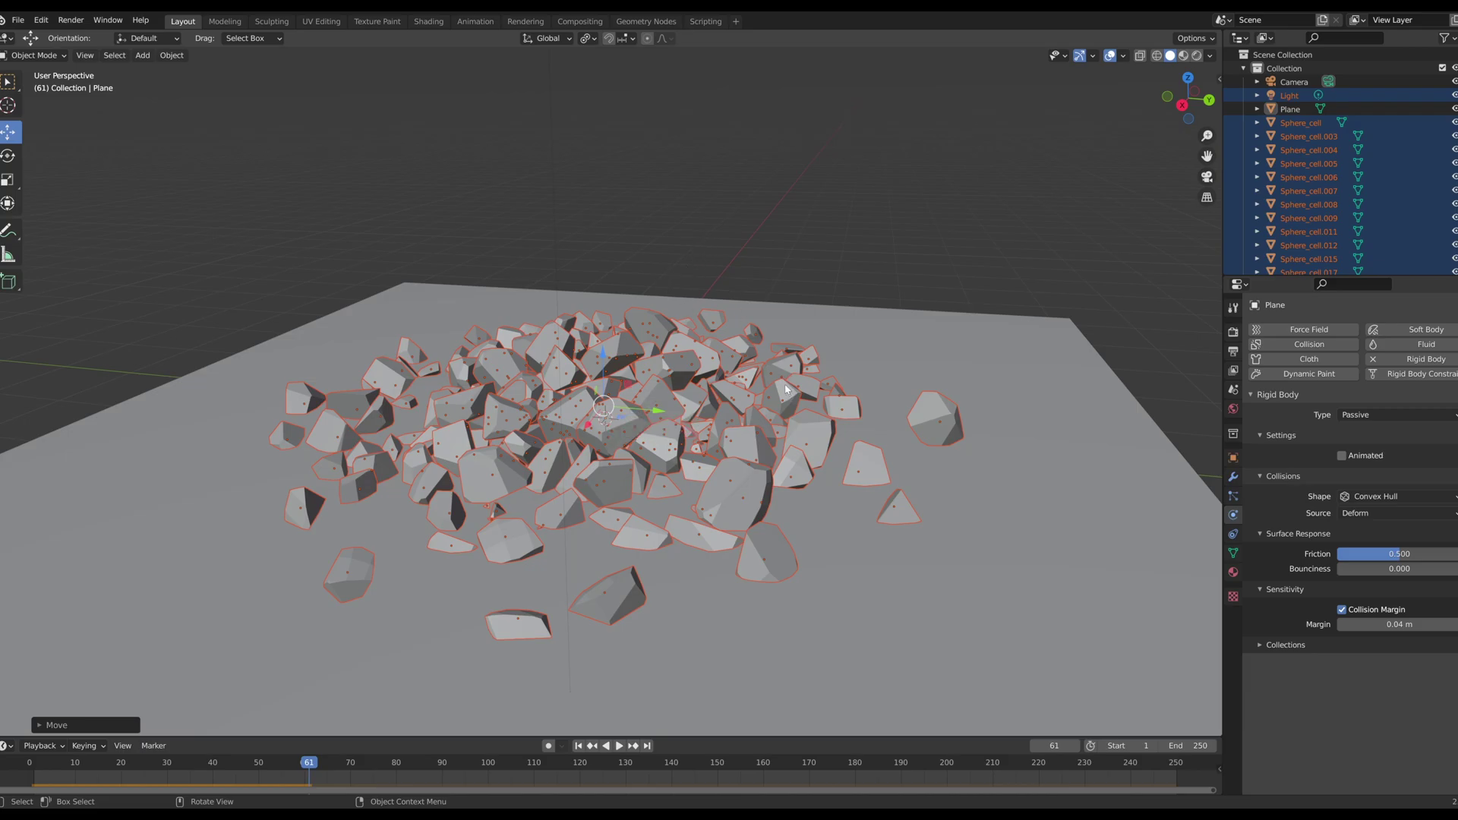
{"action": "middle_click_drag", "start_coordinate": [680, 552], "coordinate": [704, 530]}
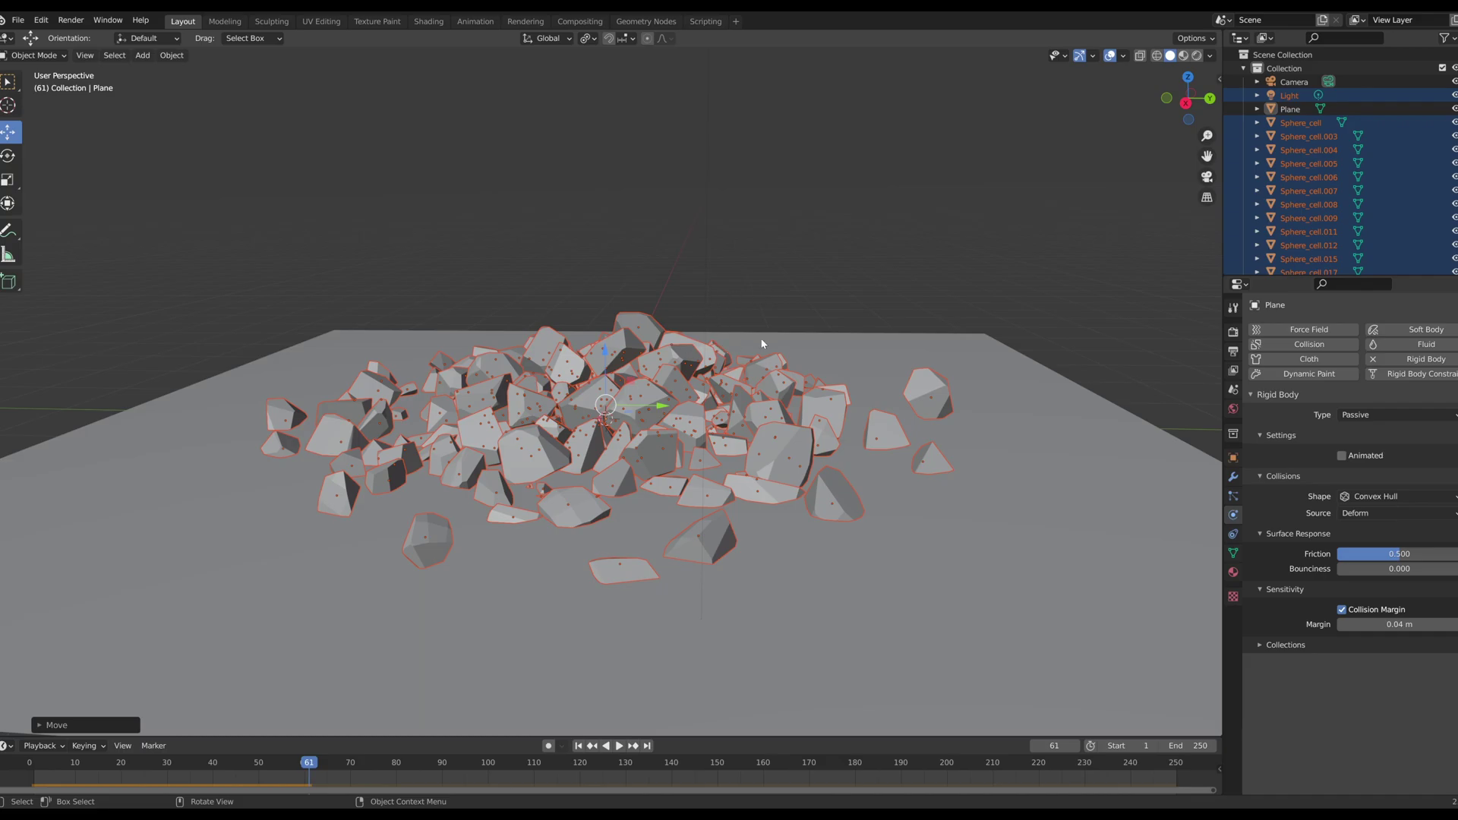
{"action": "scroll", "coordinate": [688, 341], "scroll_direction": "up", "scroll_amount": 1}
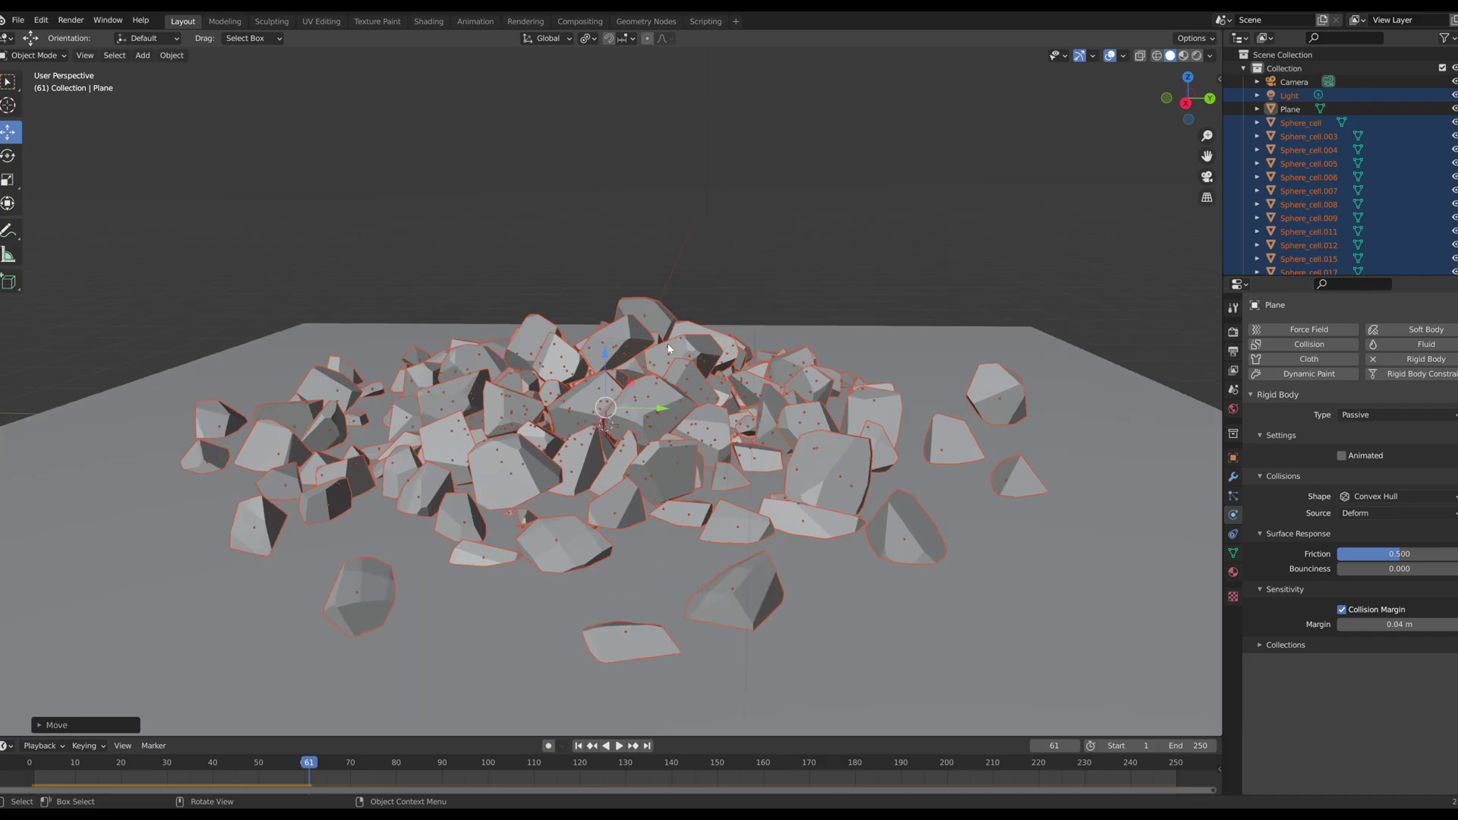